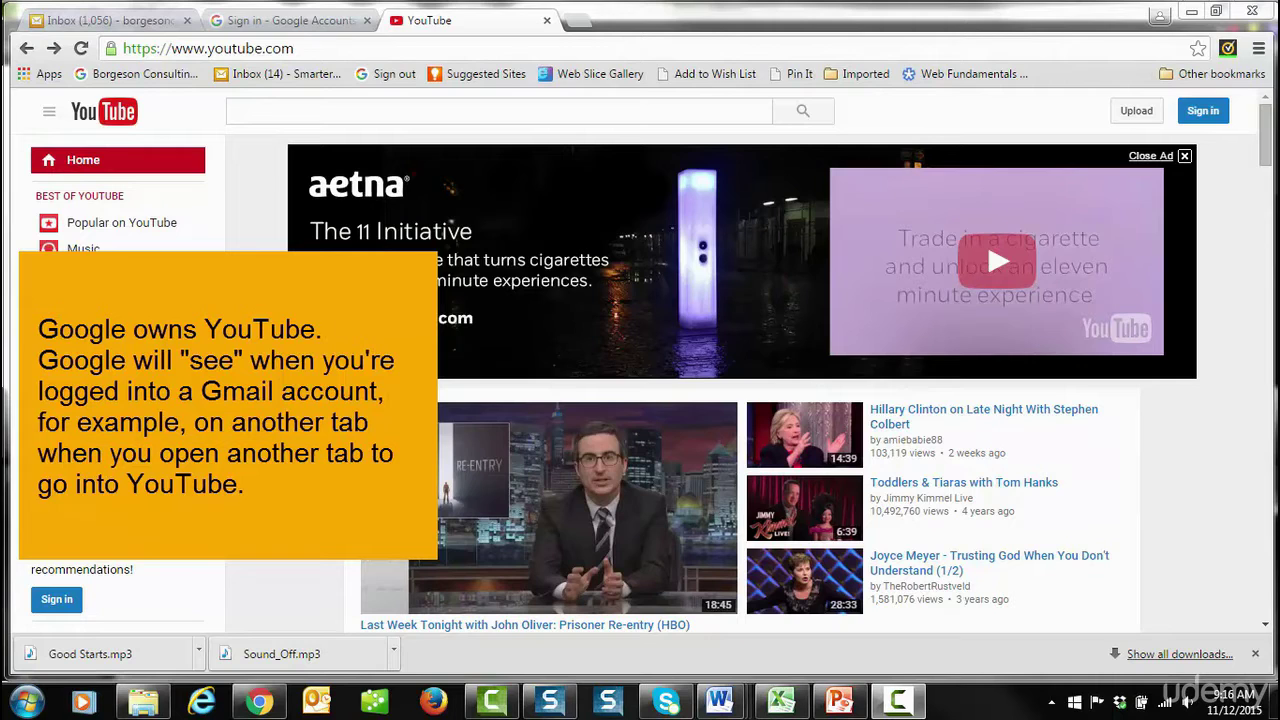
Compare the Gmail sign-in page with YouTube, and open the account chooser for signing in to YouTube.
left_click(308, 26)
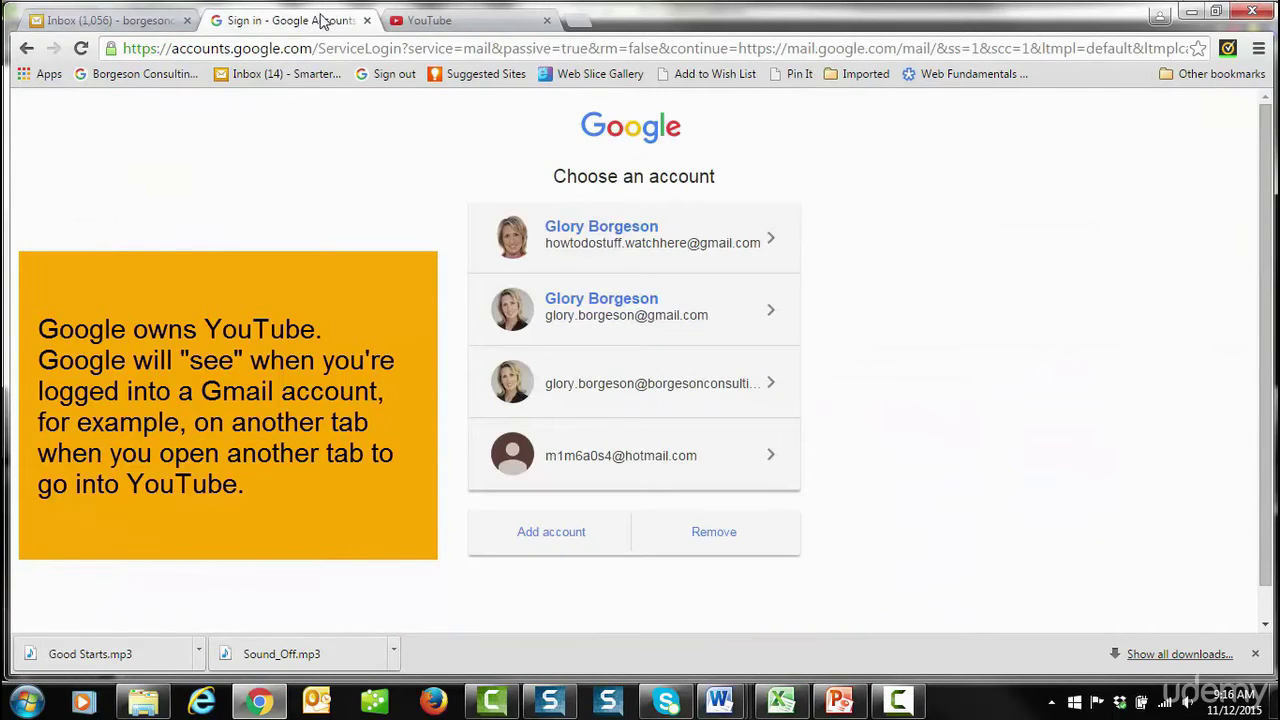
left_click(445, 24)
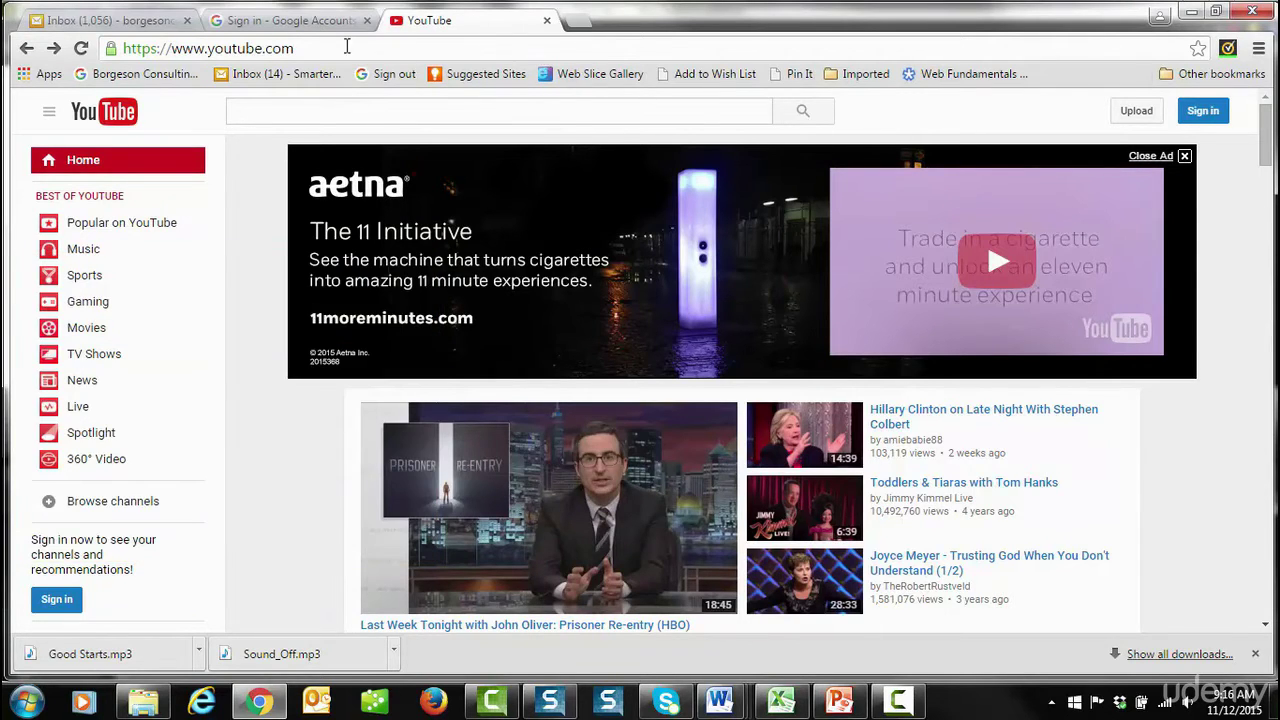
left_click(1205, 111)
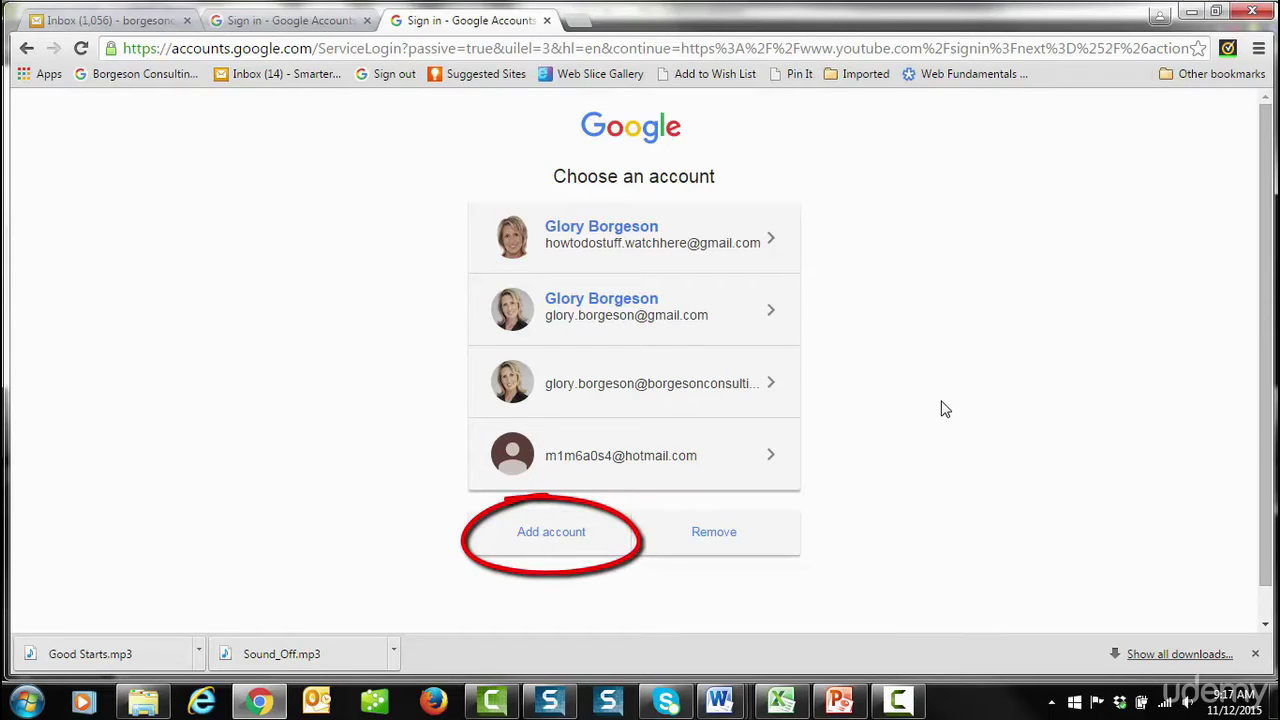
Look at the sign-in form for adding another account, and return to the YouTube account chooser.
left_click(565, 539)
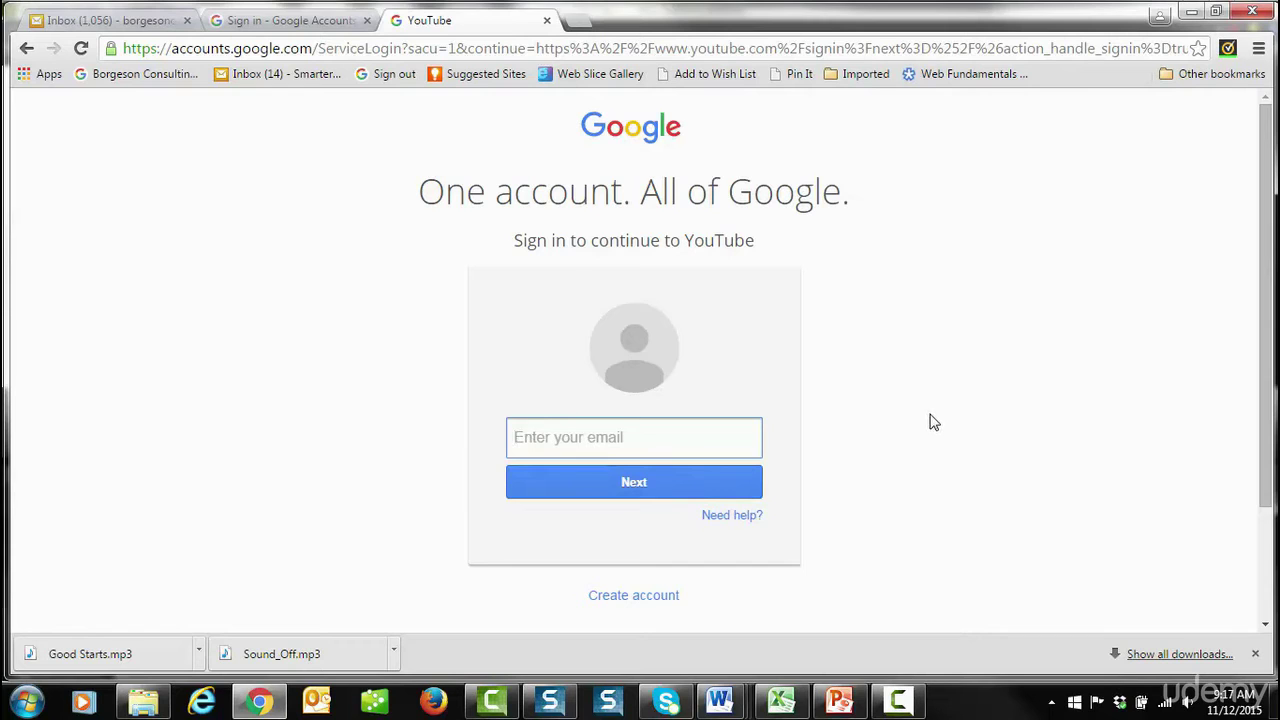
left_click(27, 49)
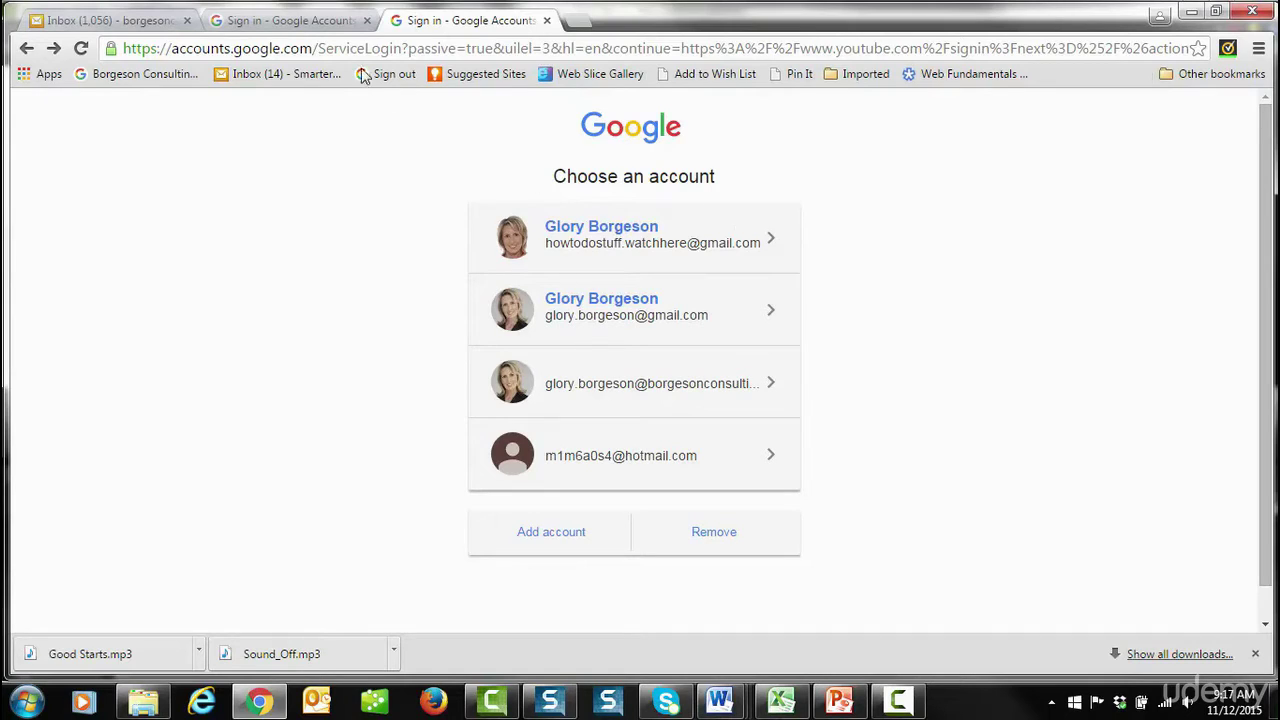
left_click(280, 23)
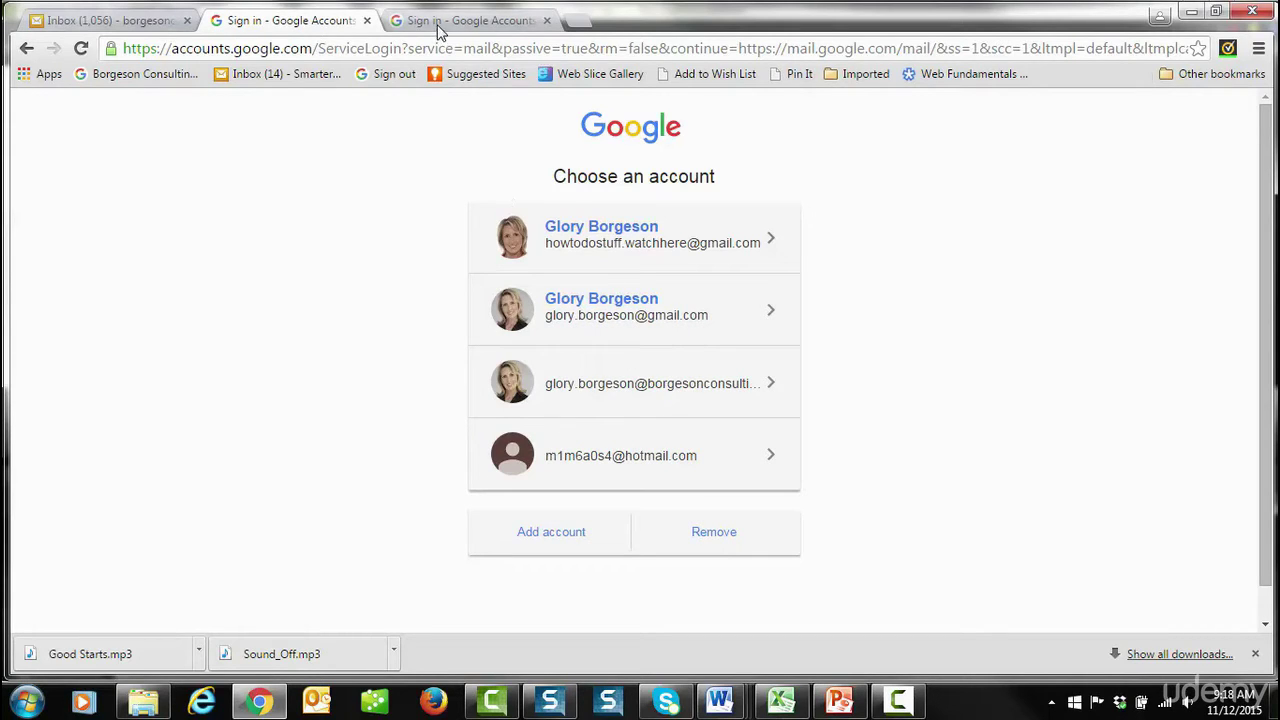
left_click(438, 22)
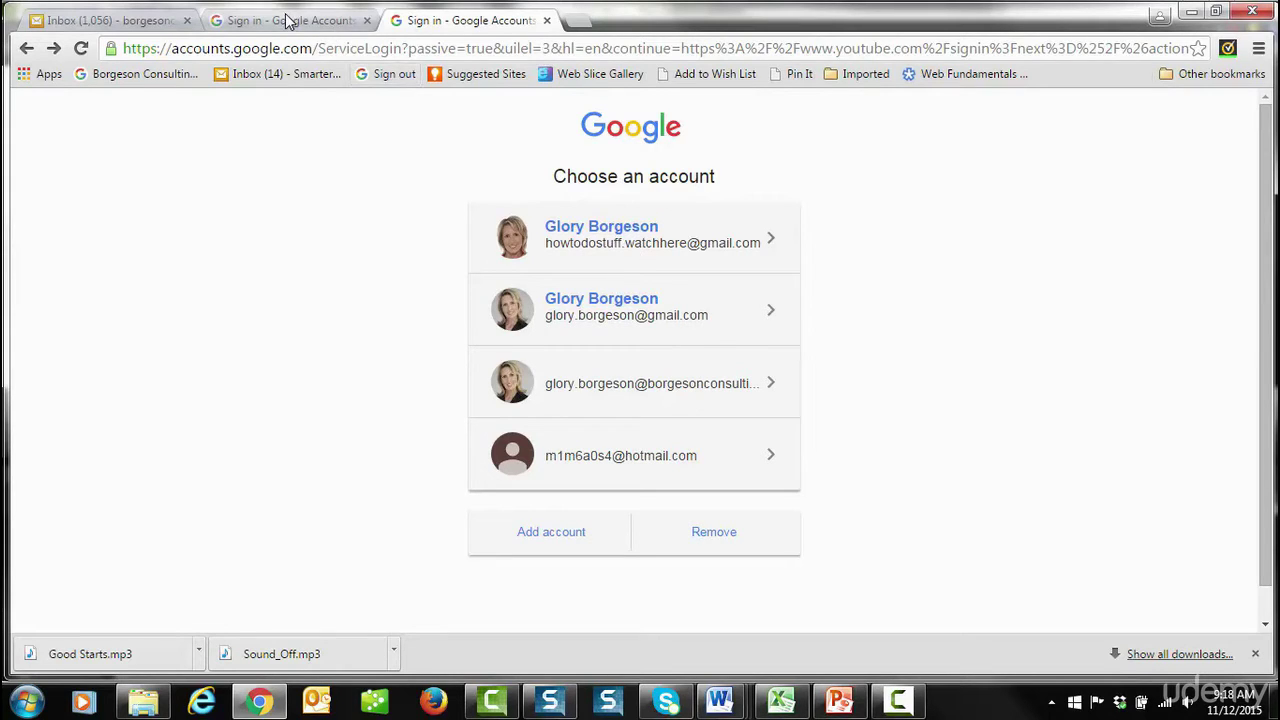
Sign in to Gmail with the second listed account by entering the account password.
left_click(358, 21)
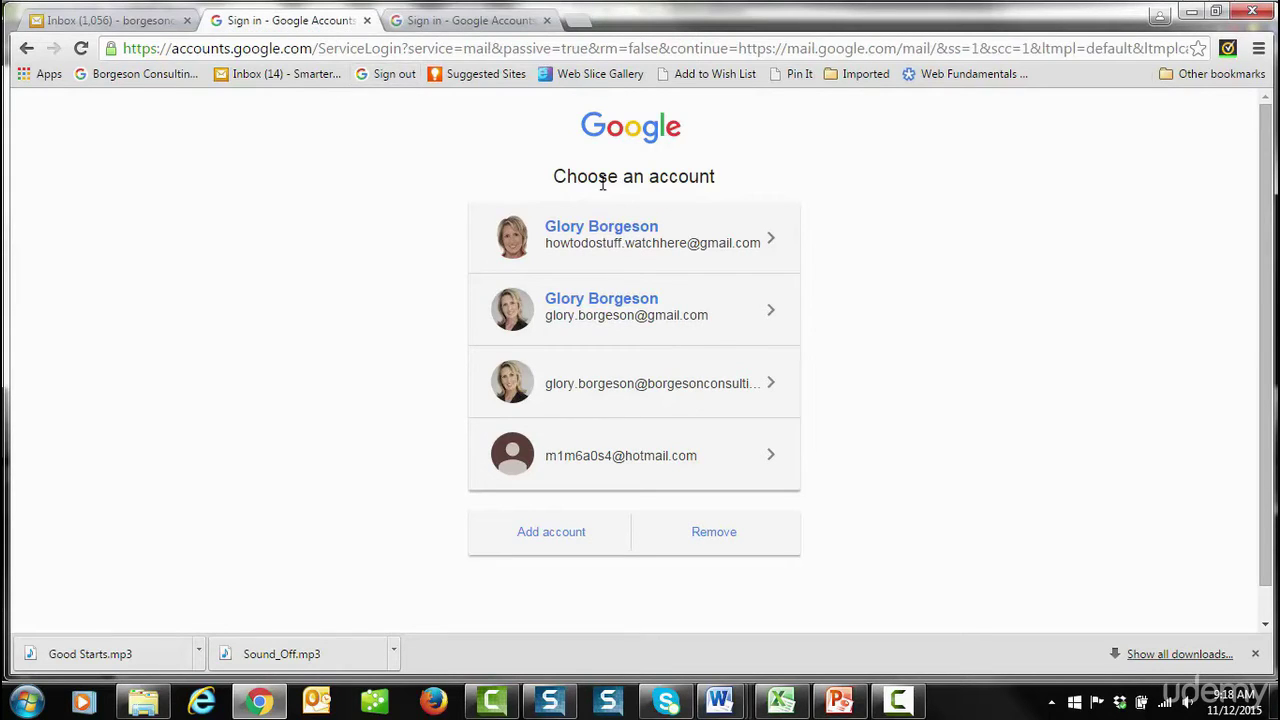
left_click(633, 318)
type("••••••••••••")
key("Return")
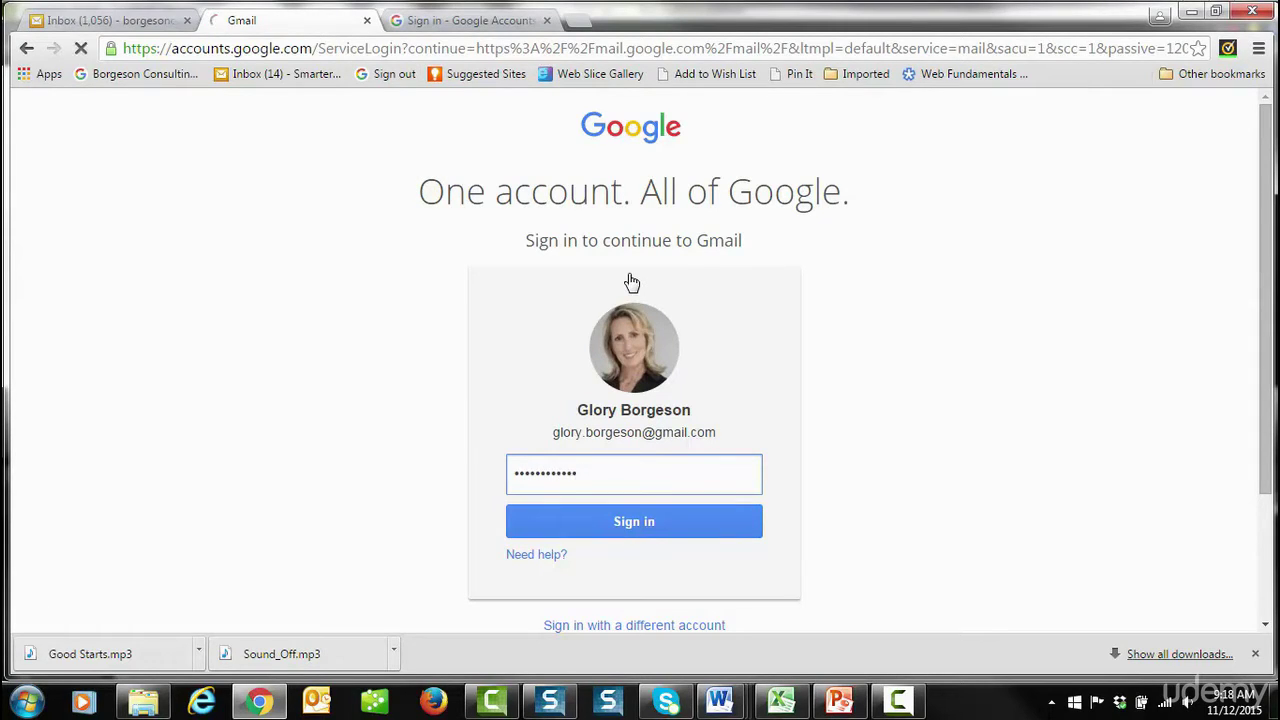
Reload the YouTube sign-in page to pick up the Gmail login, and sign out of that account from YouTube.
left_click(433, 22)
left_click(81, 52)
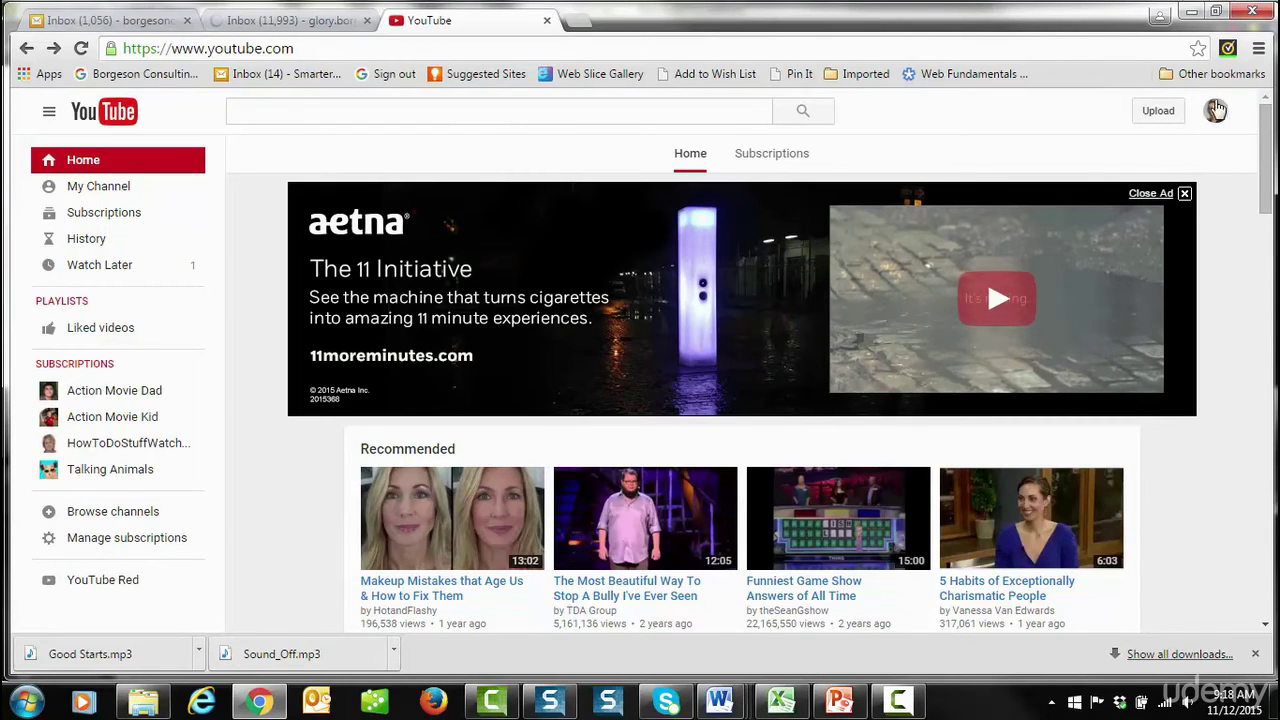
left_click(1215, 113)
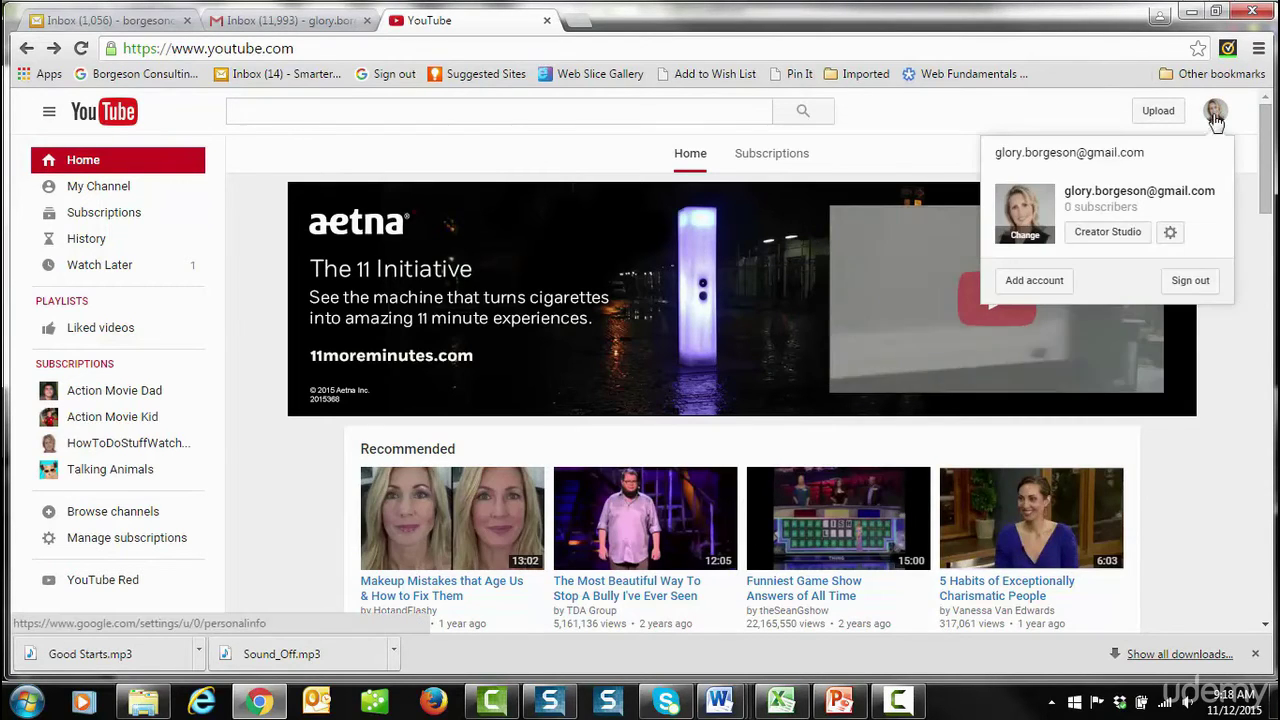
left_click(1190, 284)
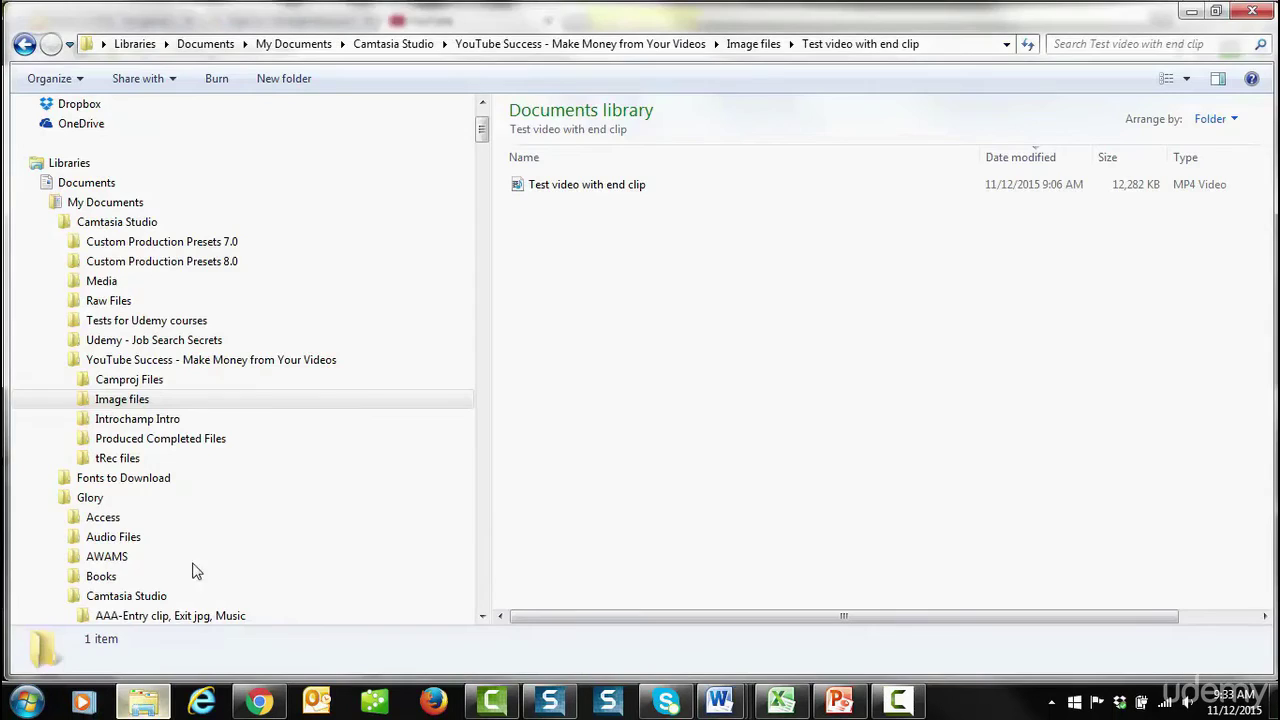
Switch to Windows Explorer and open the name of the Test video with end clip file for editing.
left_click(143, 700)
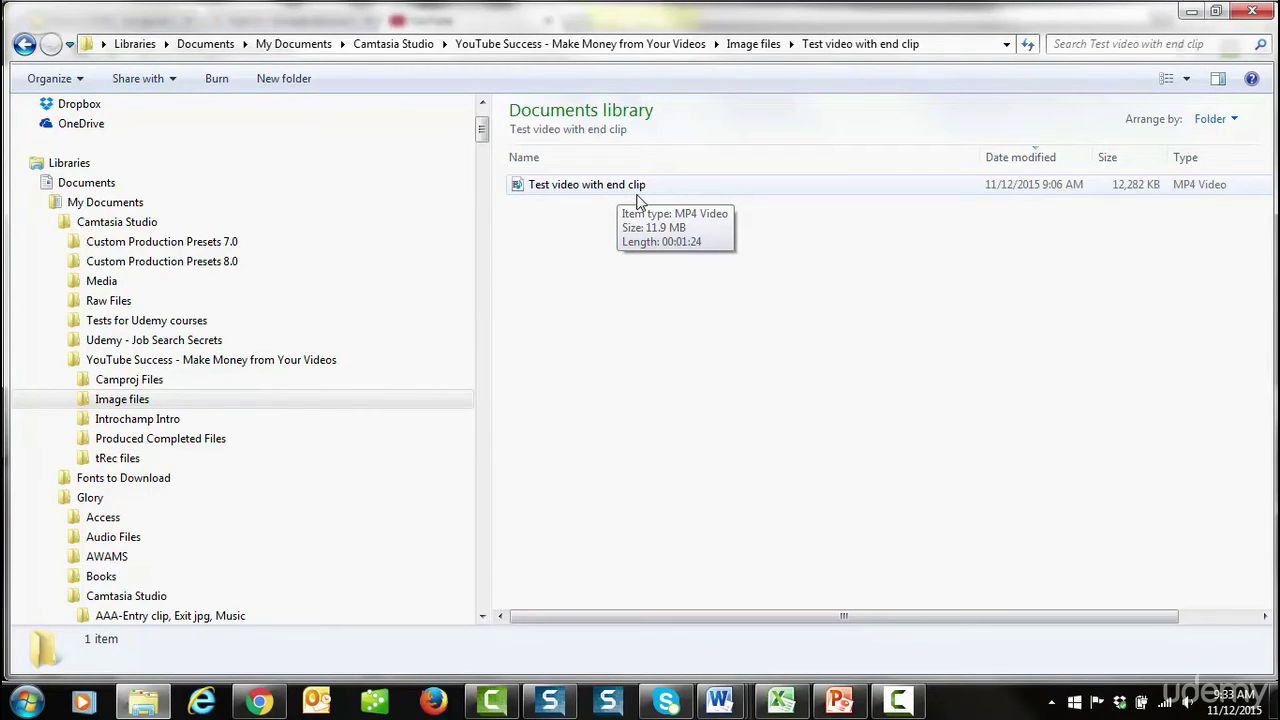
left_click(598, 194)
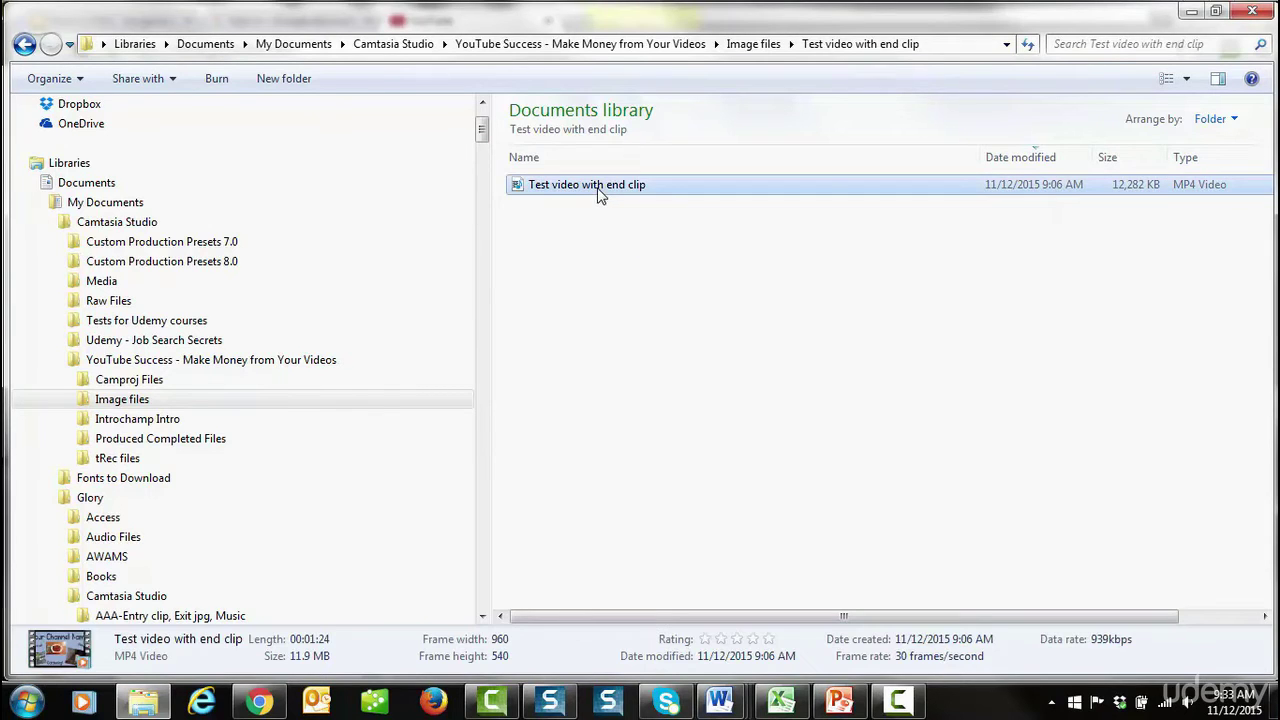
right_click(598, 194)
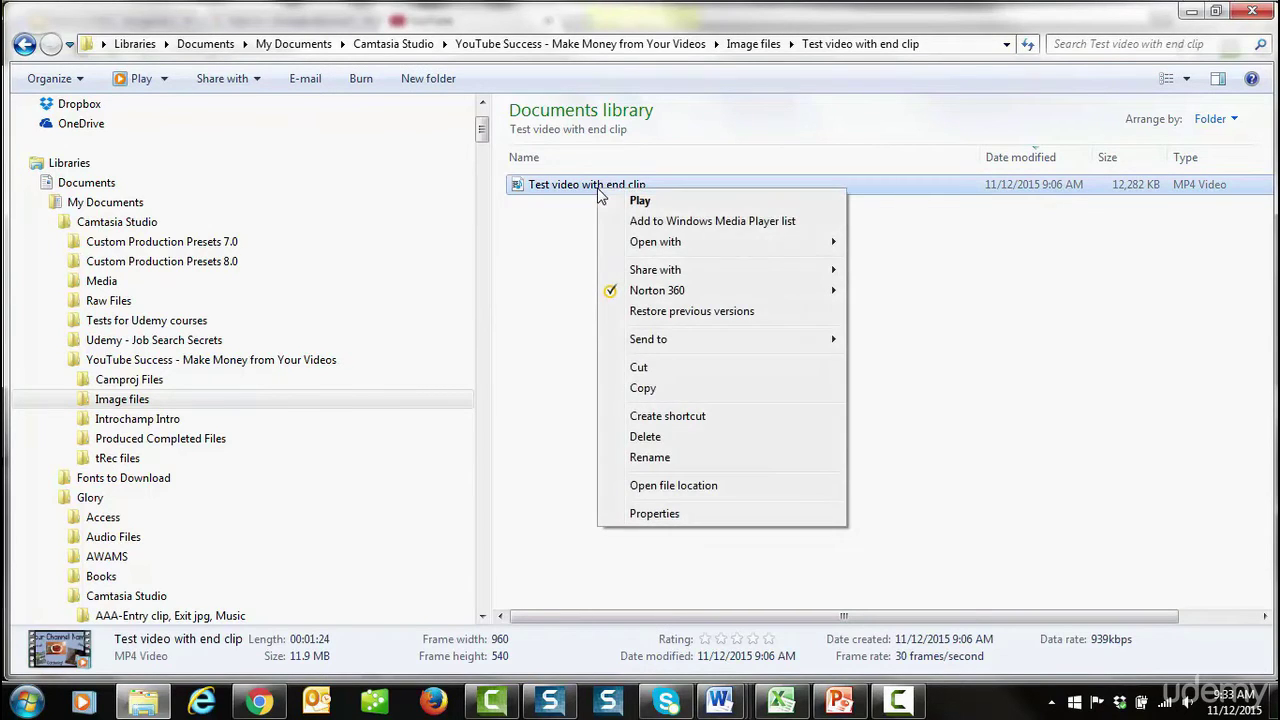
left_click(650, 457)
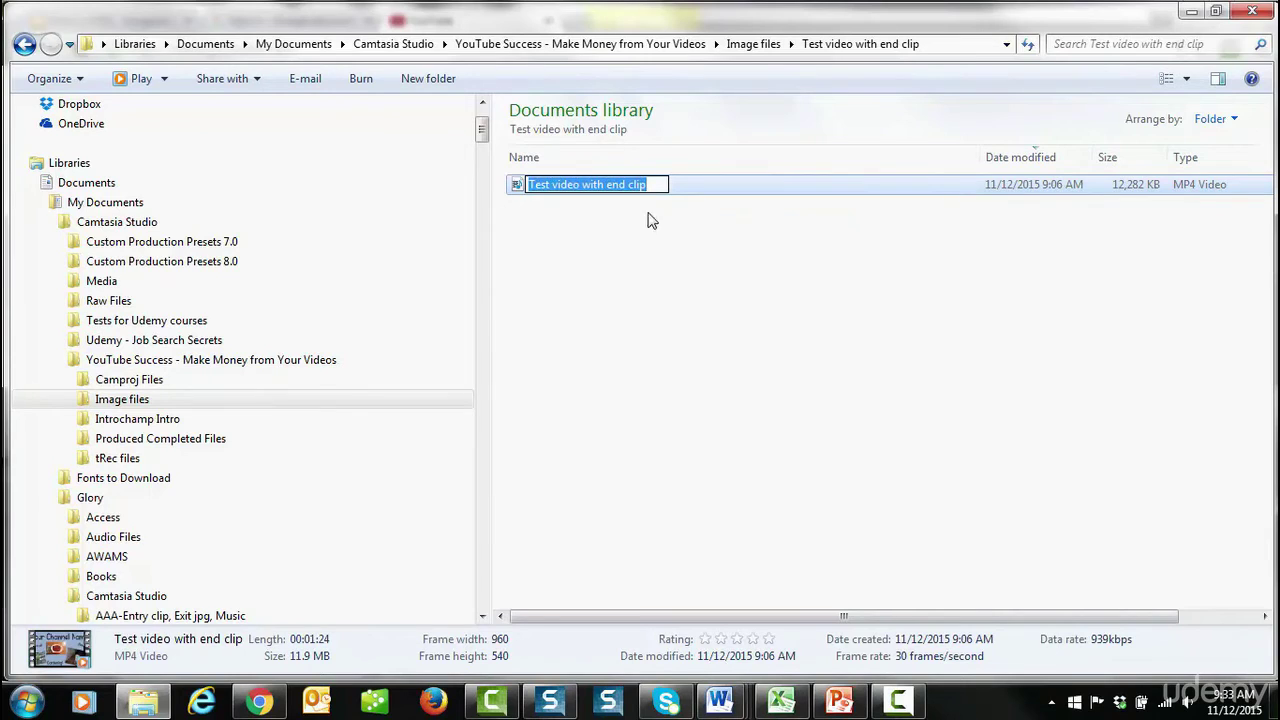
left_click(650, 187)
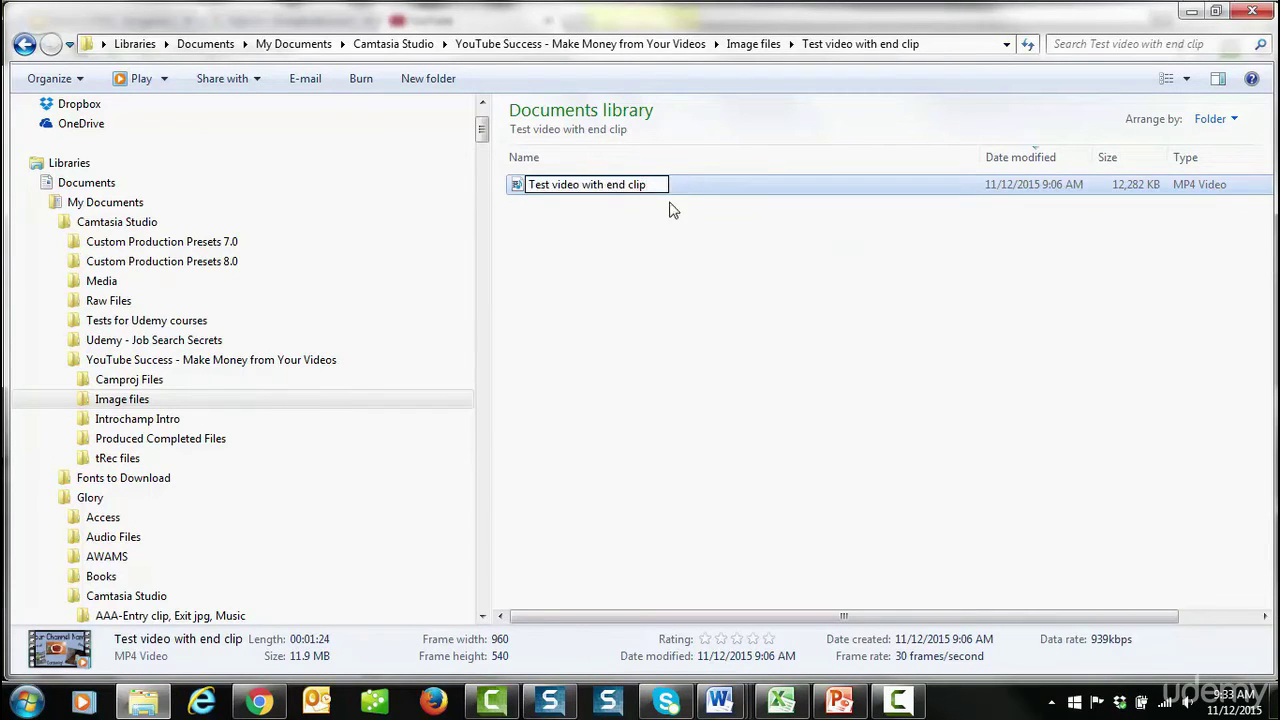
key("Return")
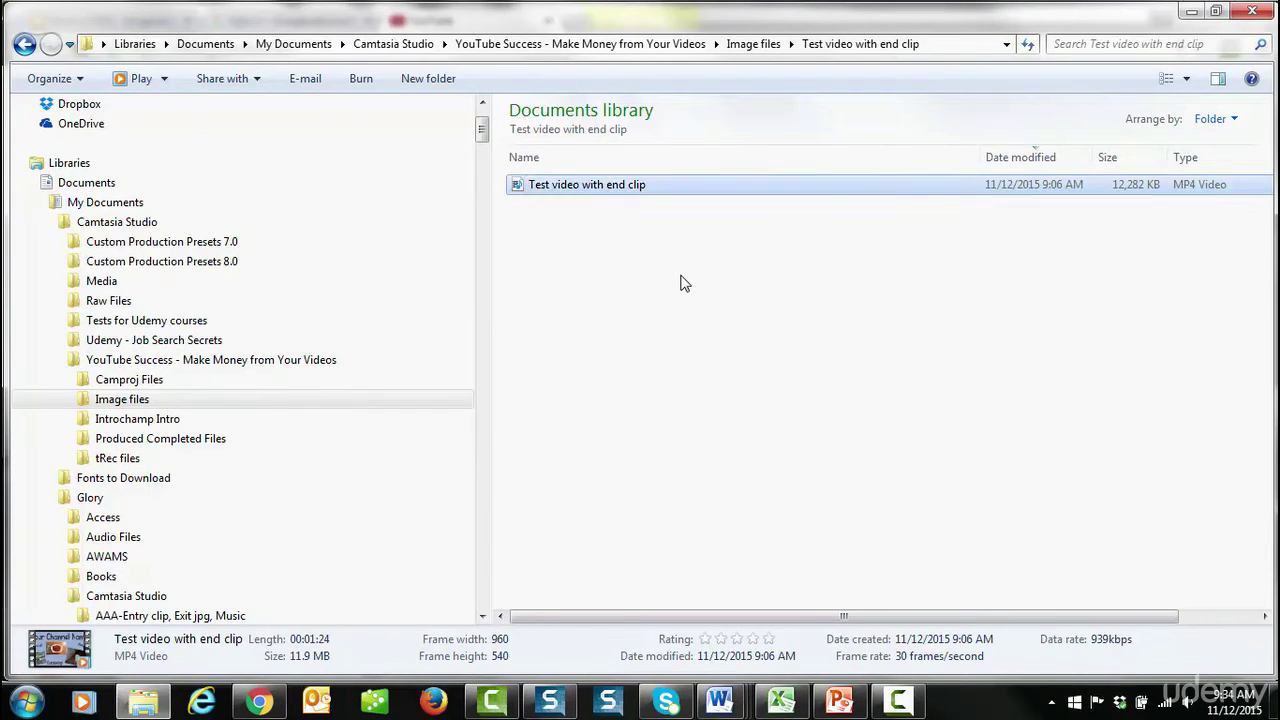
Switch to Chrome, open YouTube's video upload page and dismiss the vidIQ promotion.
left_click(259, 702)
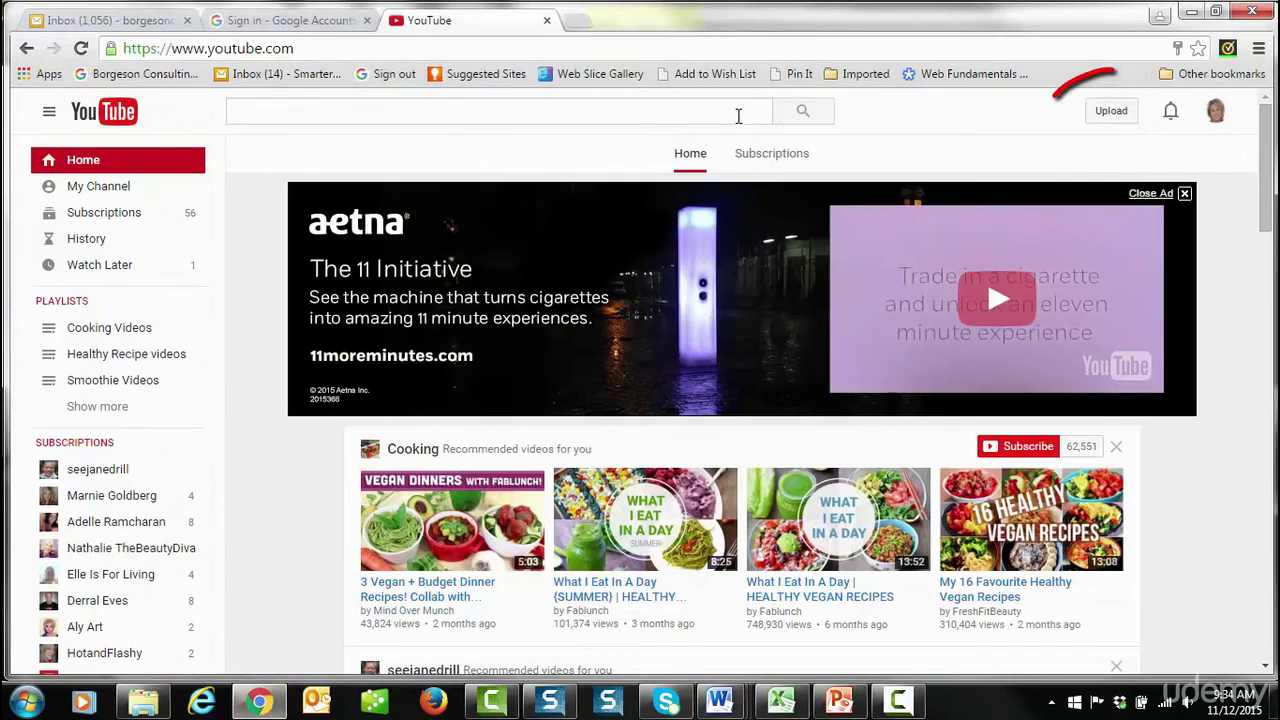
left_click(1110, 115)
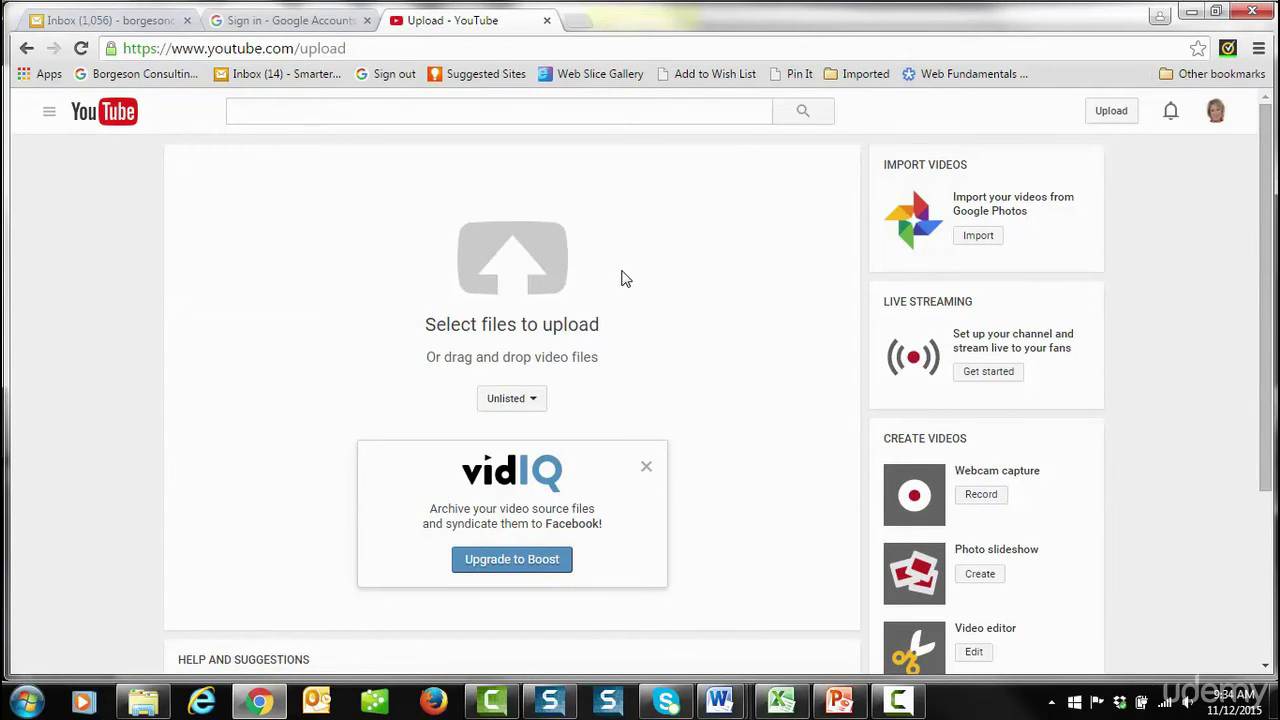
left_click(646, 466)
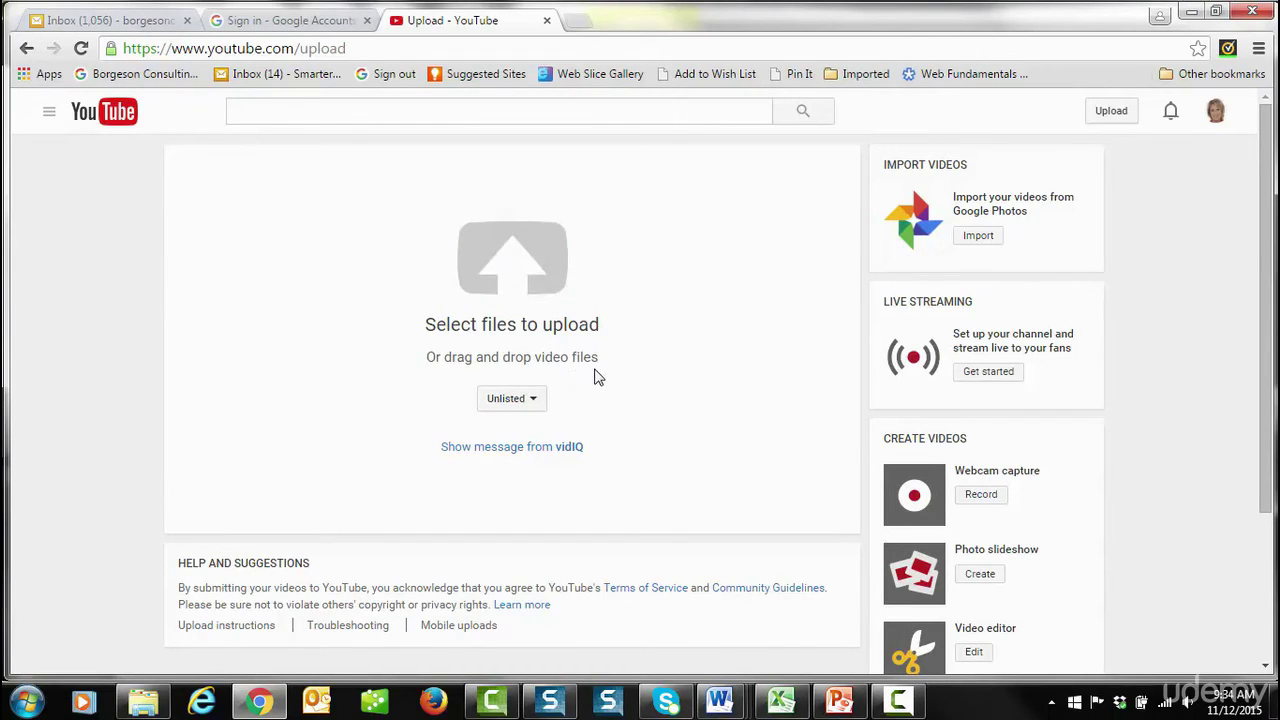
Set the upload privacy to Public, and switch it back to Unlisted.
left_click(534, 400)
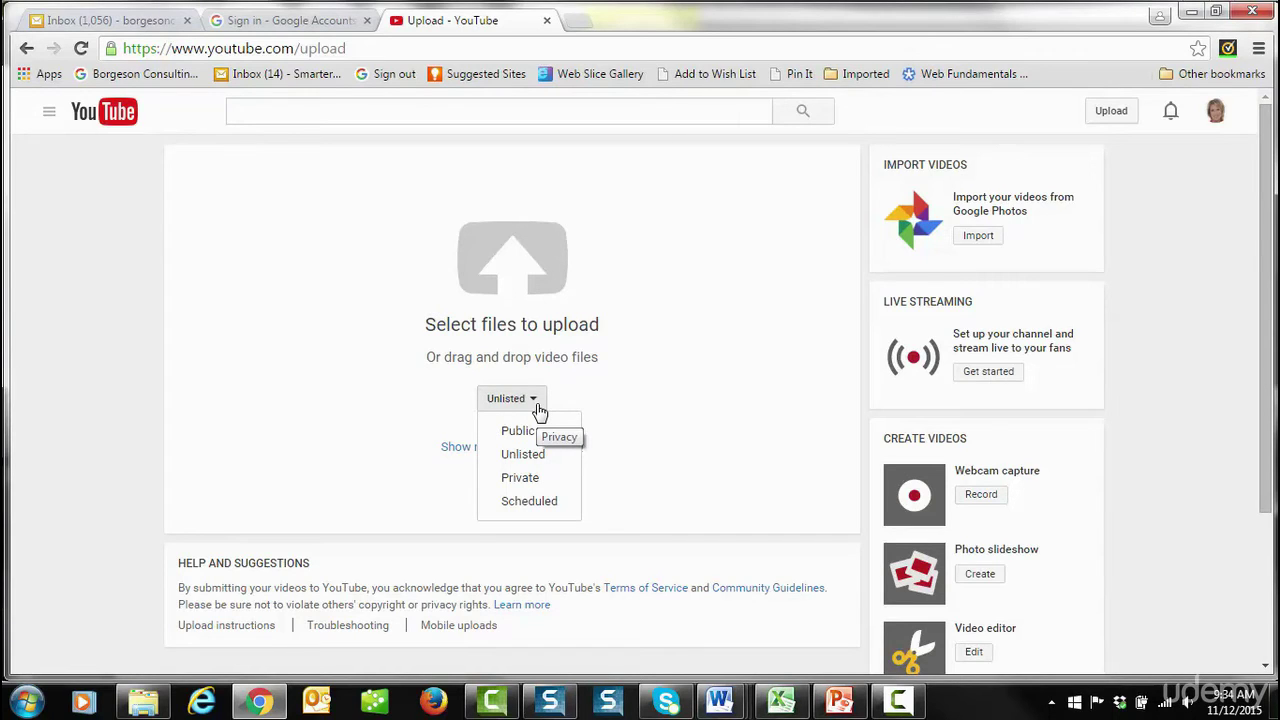
left_click(531, 432)
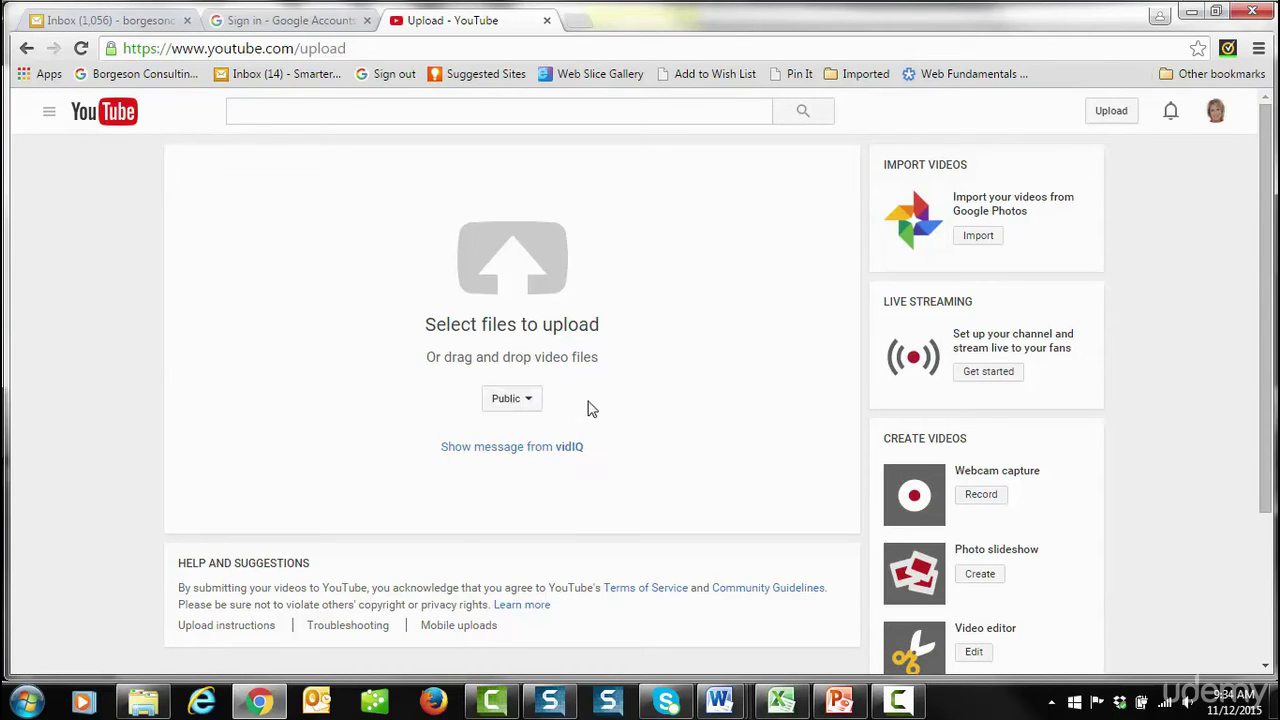
left_click(532, 406)
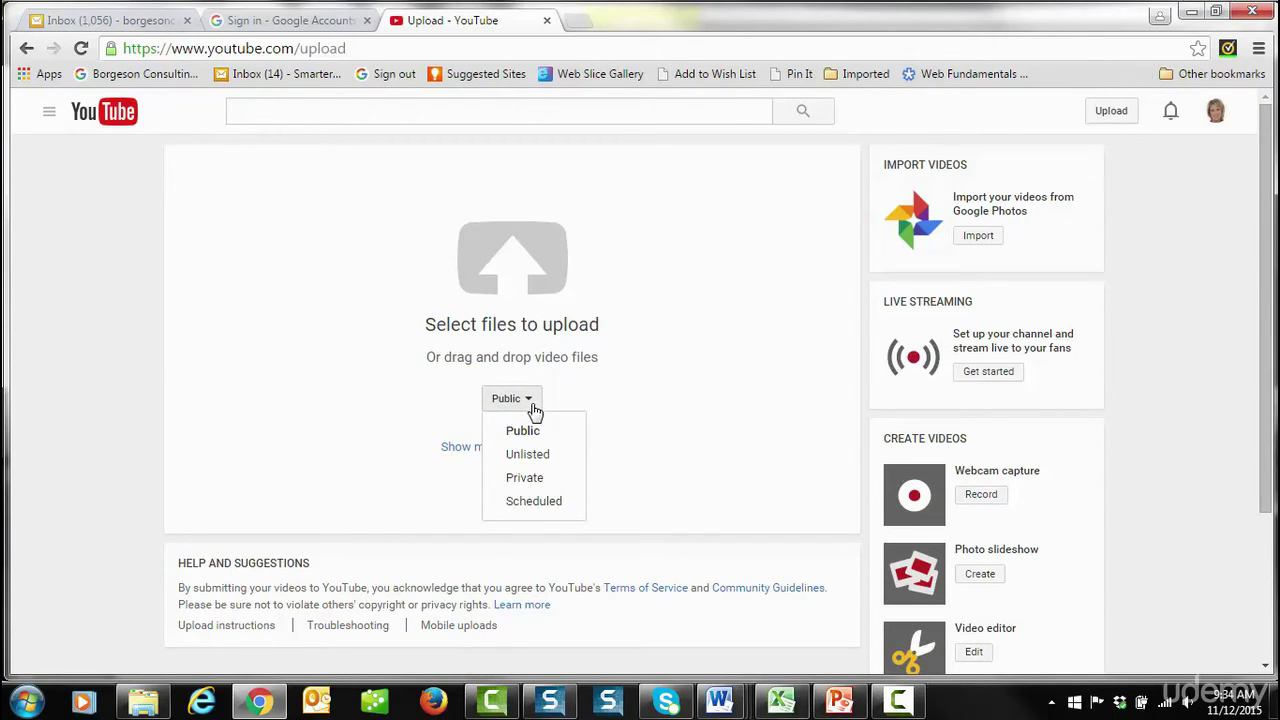
left_click(547, 457)
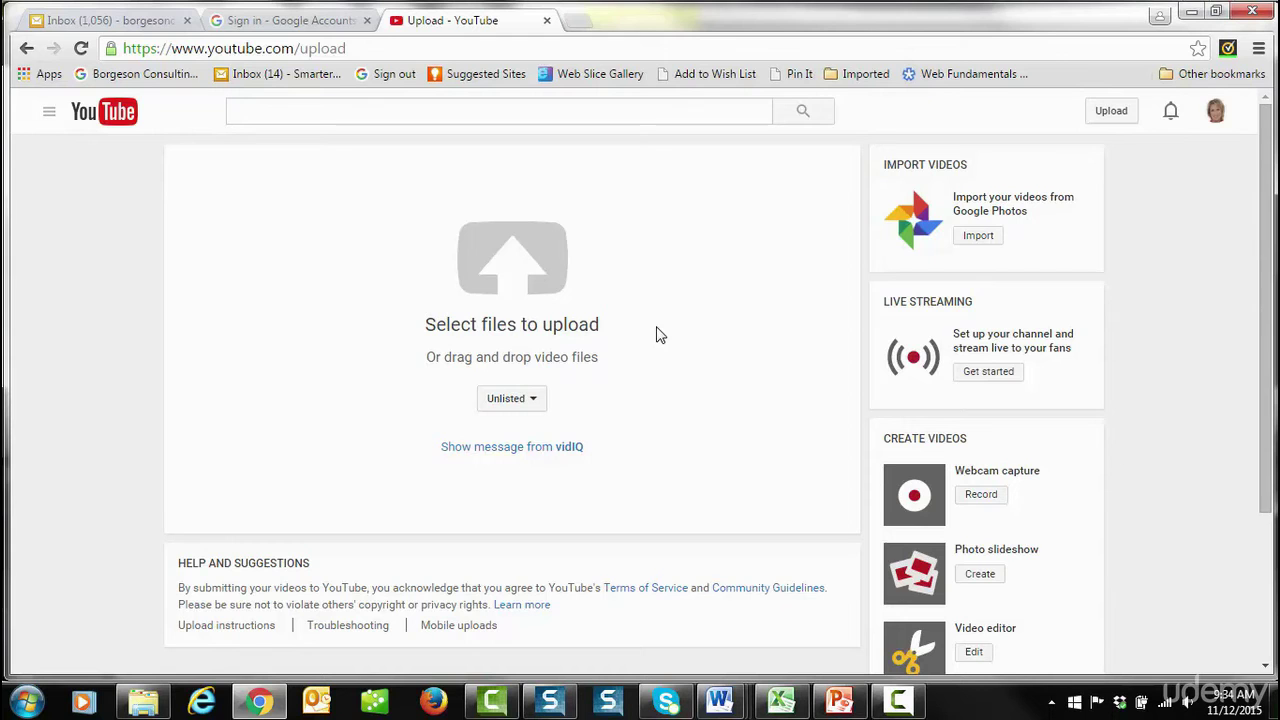
Upload the MP4 Test video with end clip from its folder in My Documents > Camtasia Studio > YouTube Success - Make Money from Your Videos > Image files.
left_click(512, 260)
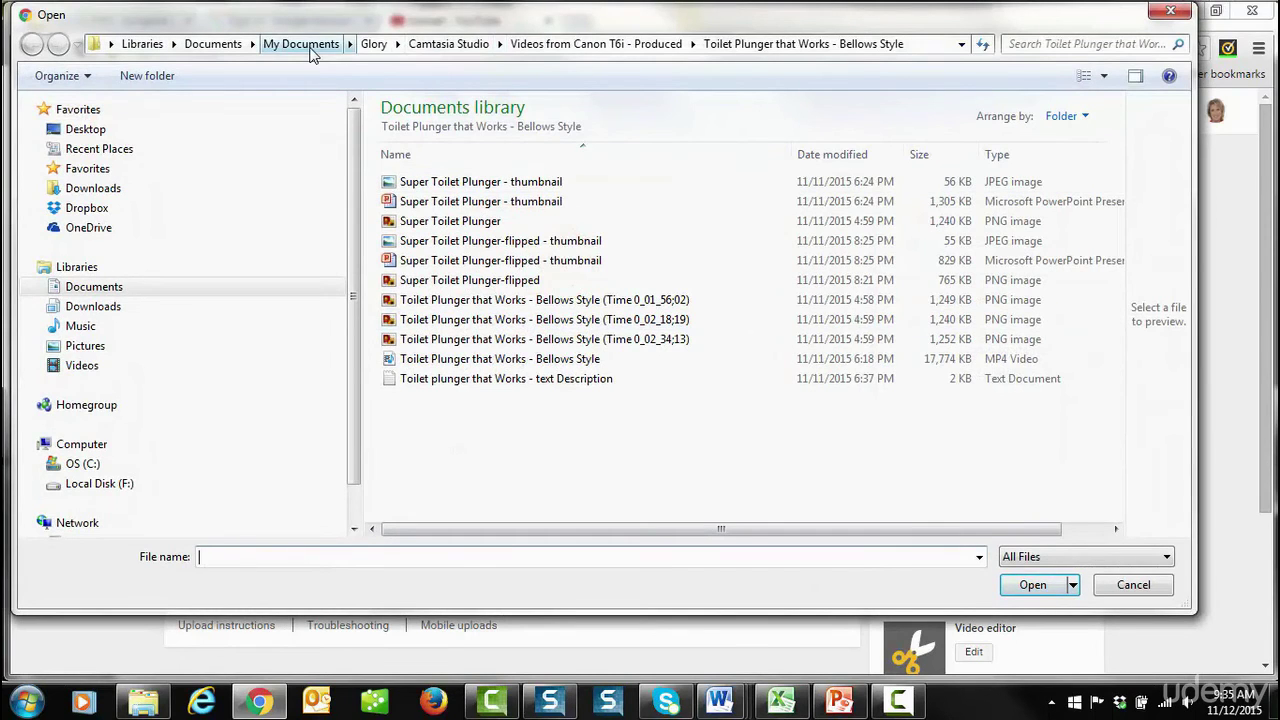
left_click(302, 44)
double_click(422, 183)
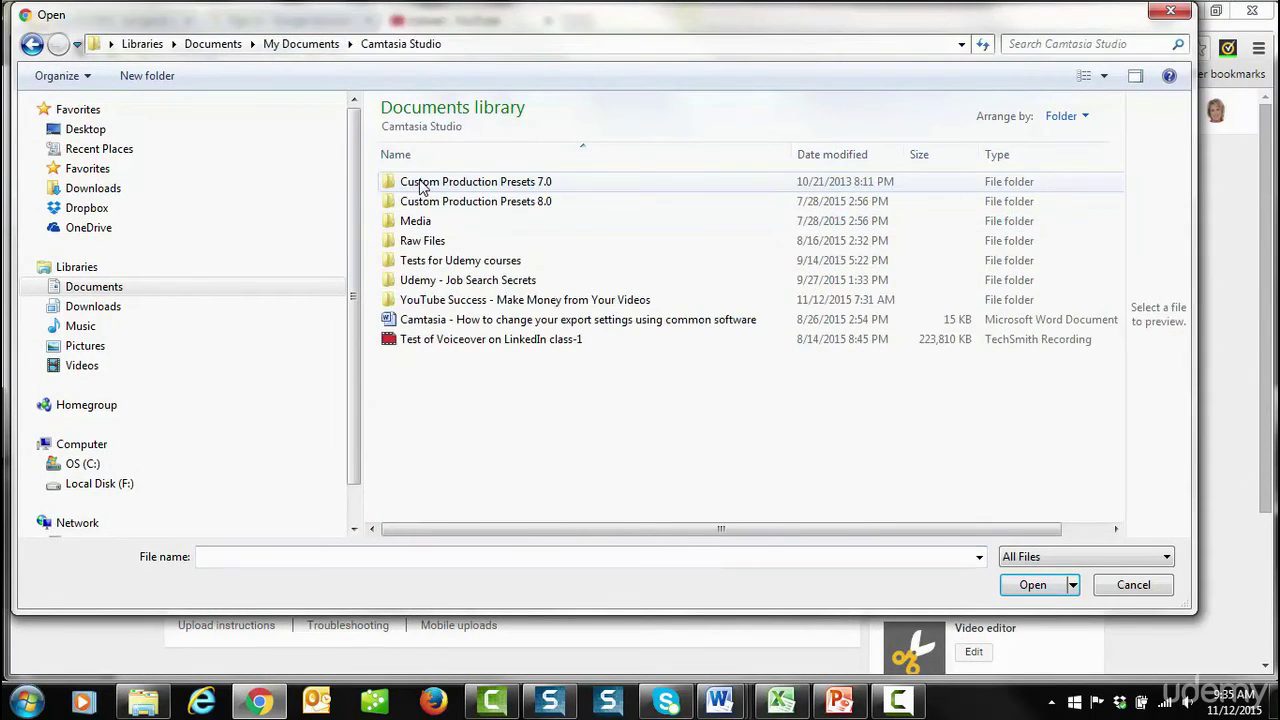
left_click(420, 299)
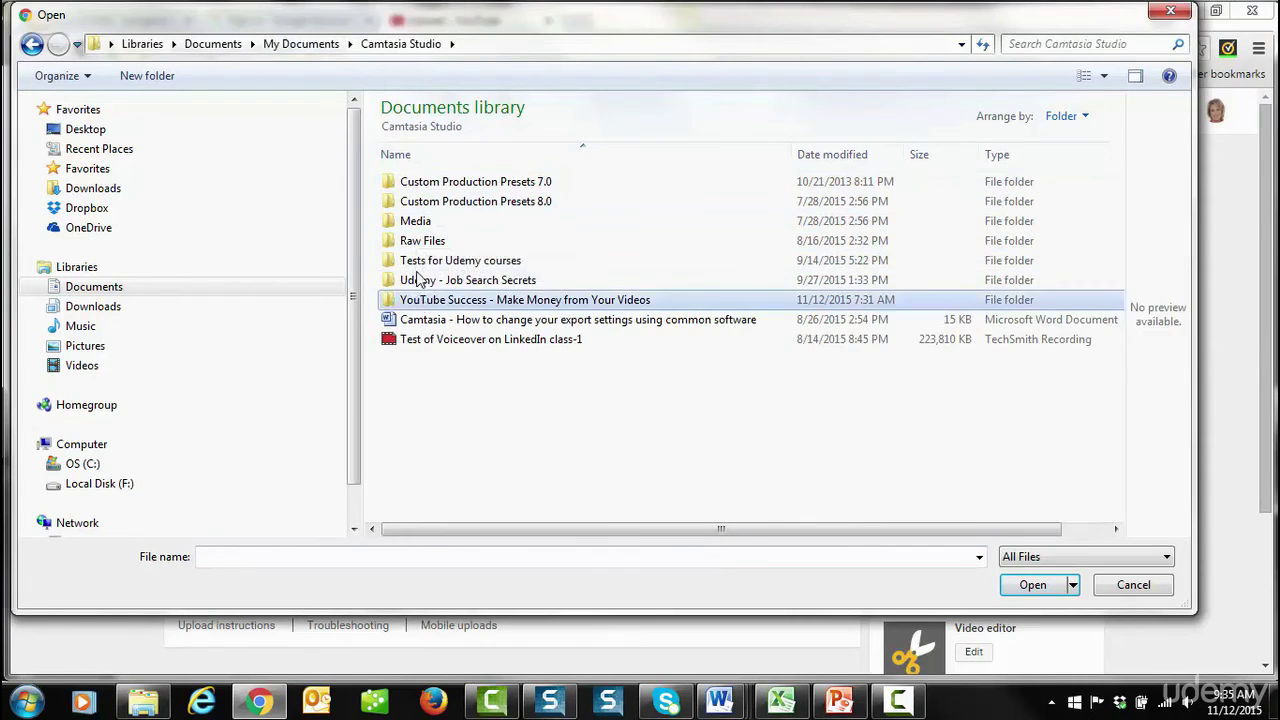
key("Return")
left_click(409, 204)
key("Return")
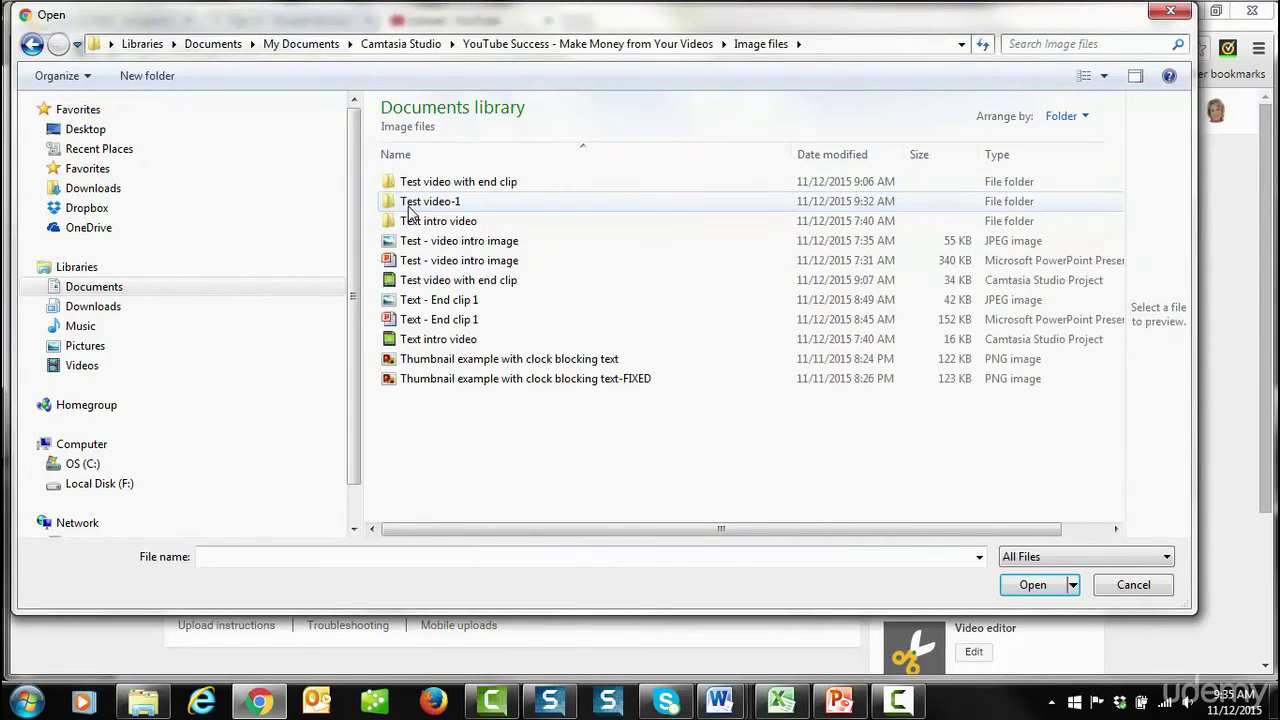
left_click(418, 186)
key("Return")
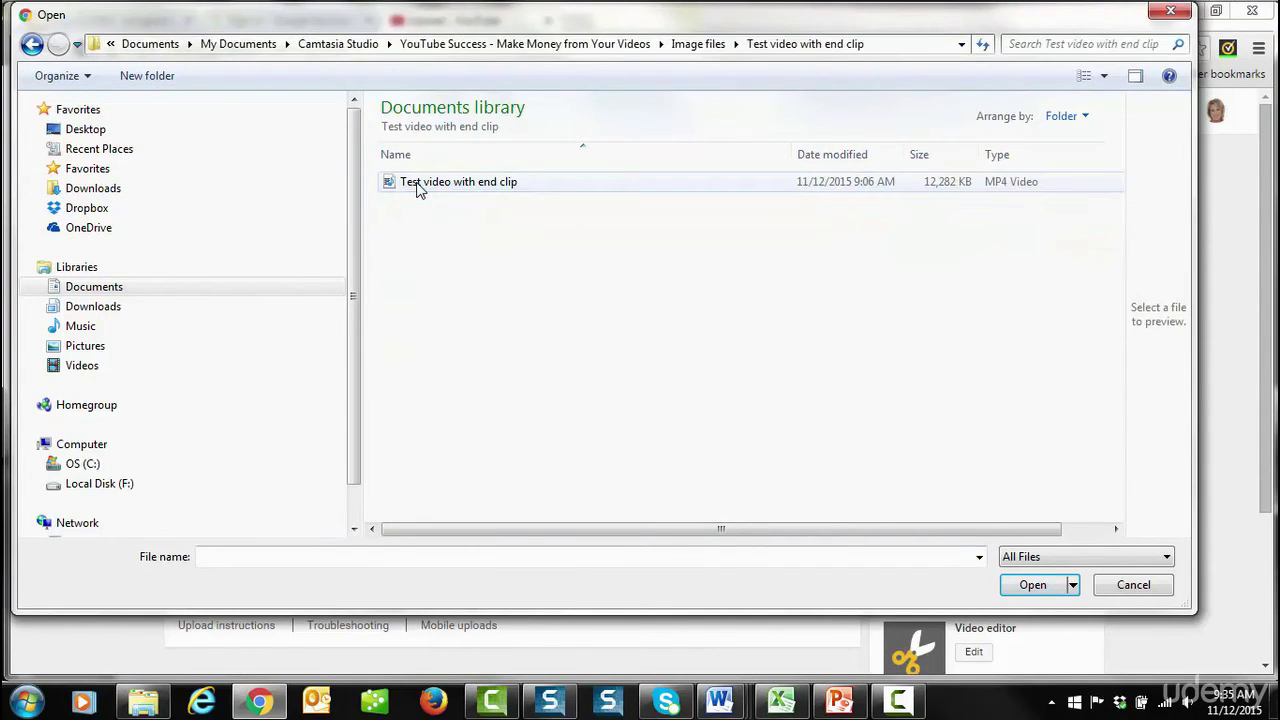
left_click(420, 184)
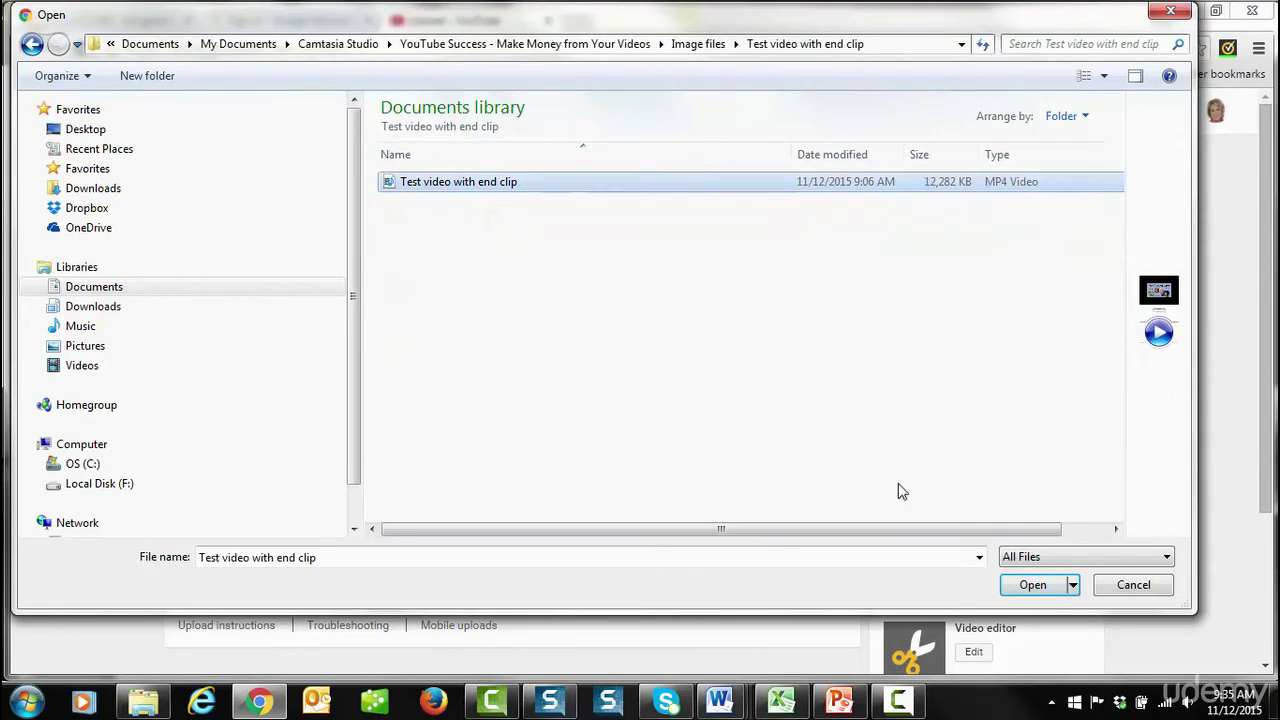
left_click(1030, 585)
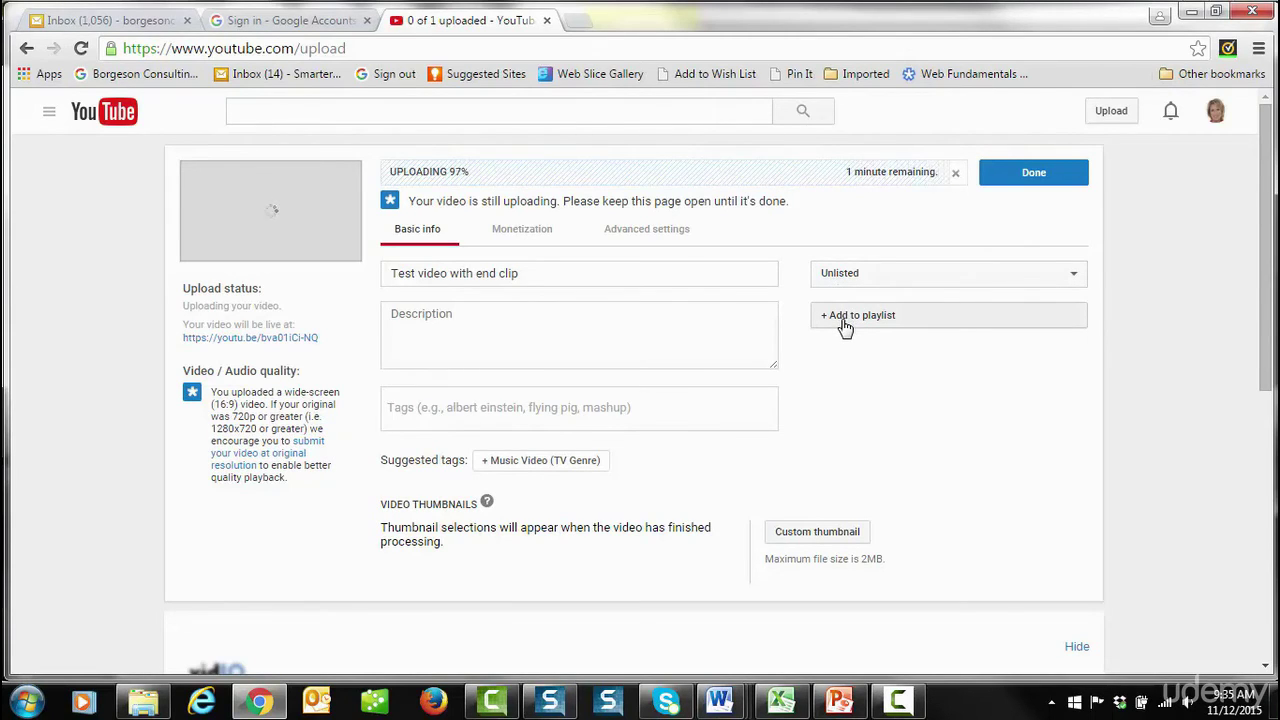
Examine the title, description and tags fields in the uploaded video's basic info.
left_click_drag(388, 273, 540, 270)
left_click(570, 271)
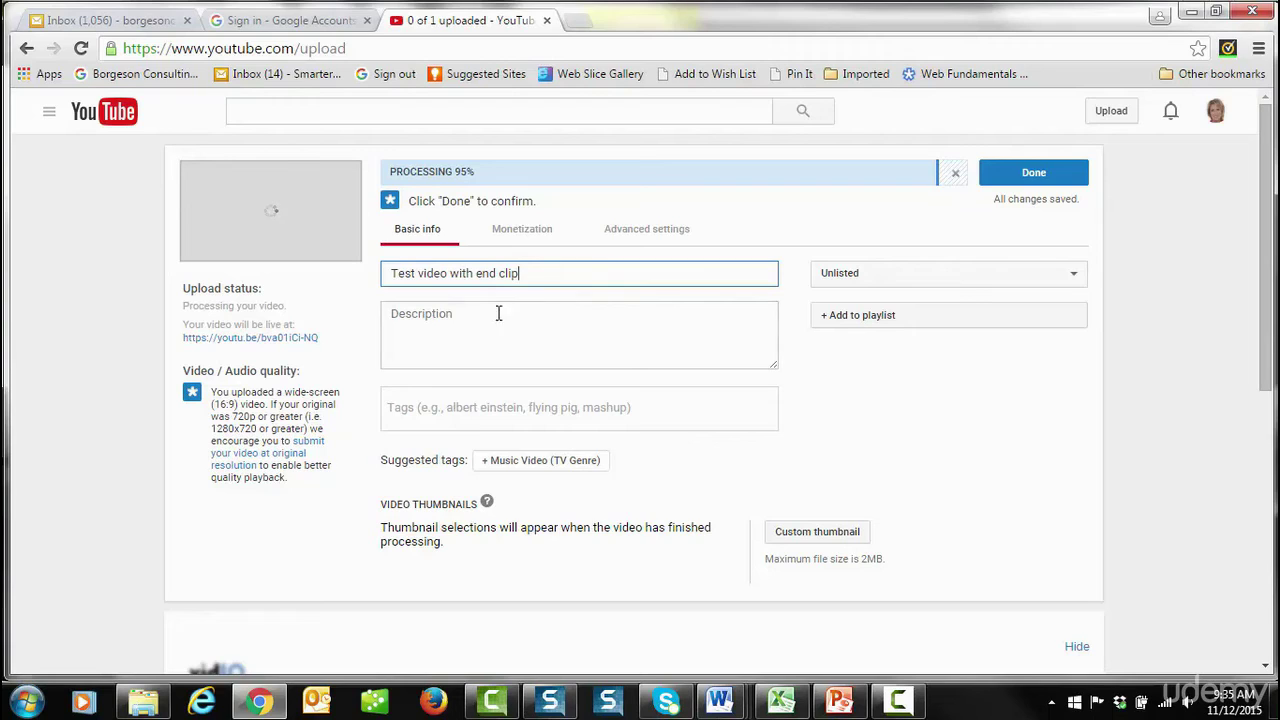
left_click(459, 320)
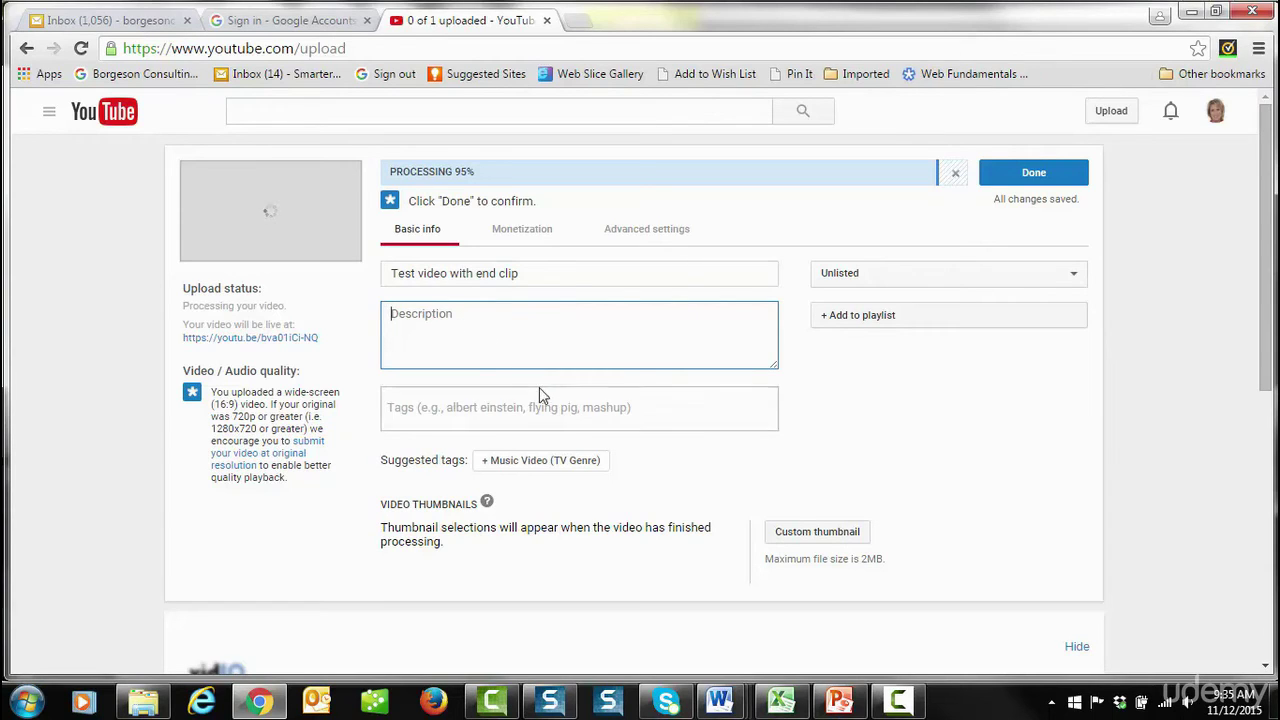
left_click(463, 408)
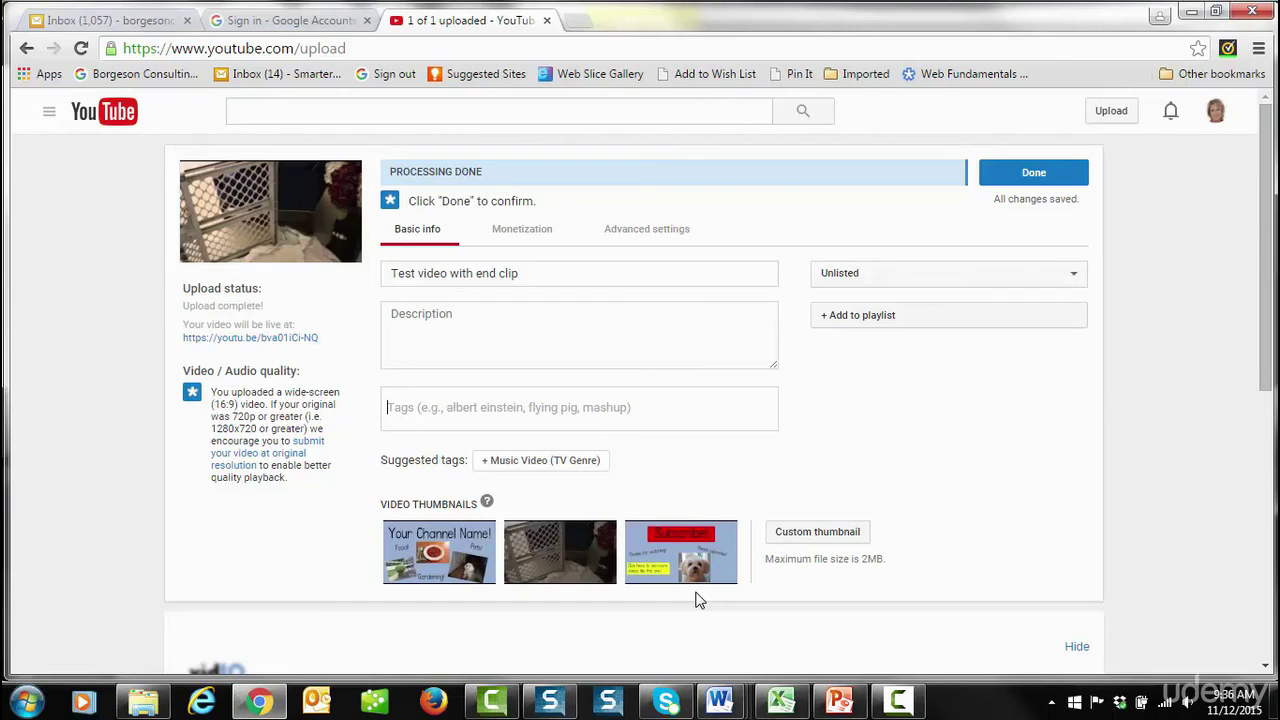
Choose the "Your Channel Name!" image as the video's thumbnail and finalize the upload.
left_click(443, 558)
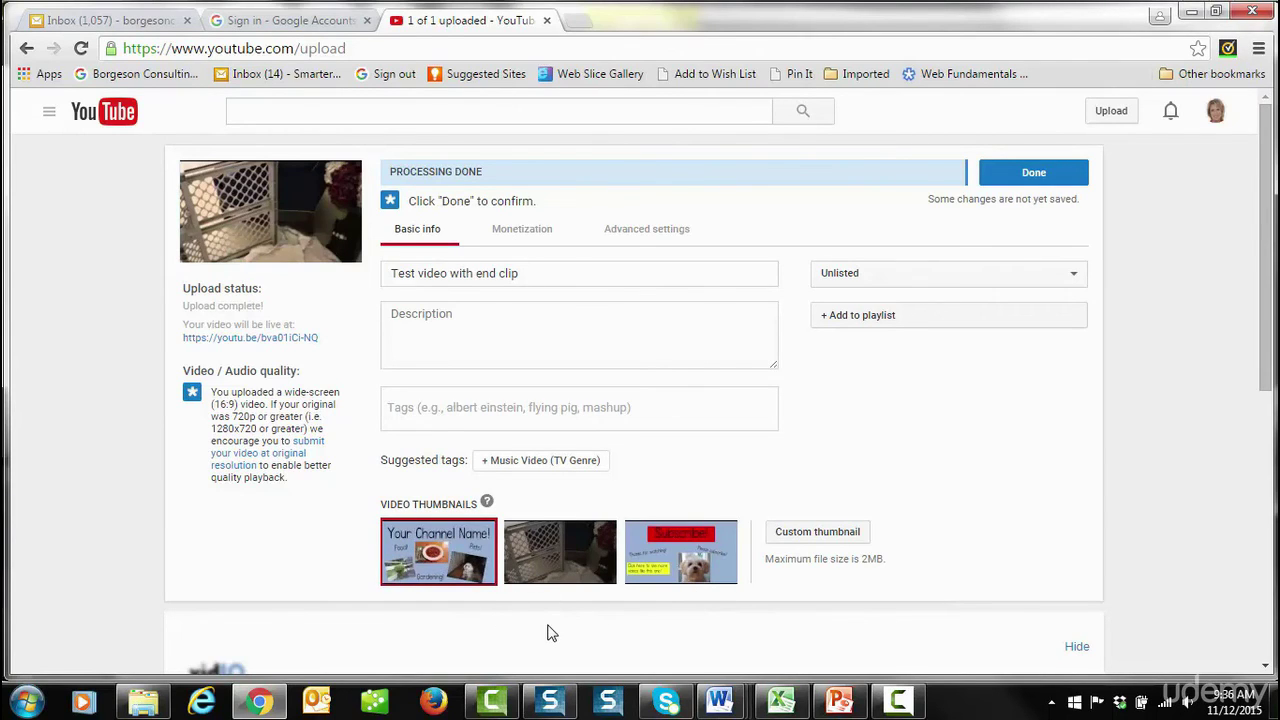
left_click(1015, 180)
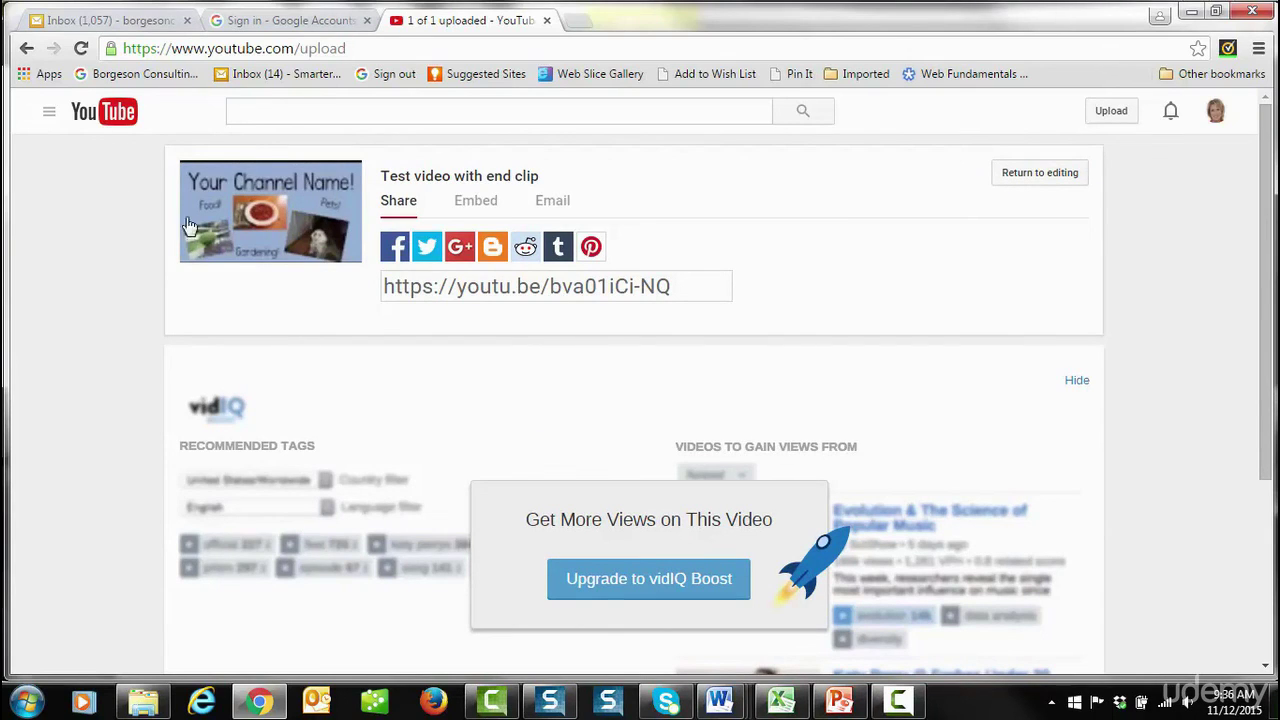
Return to editing the uploaded video and review its monetization settings, advanced settings and available privacy options.
left_click(1040, 174)
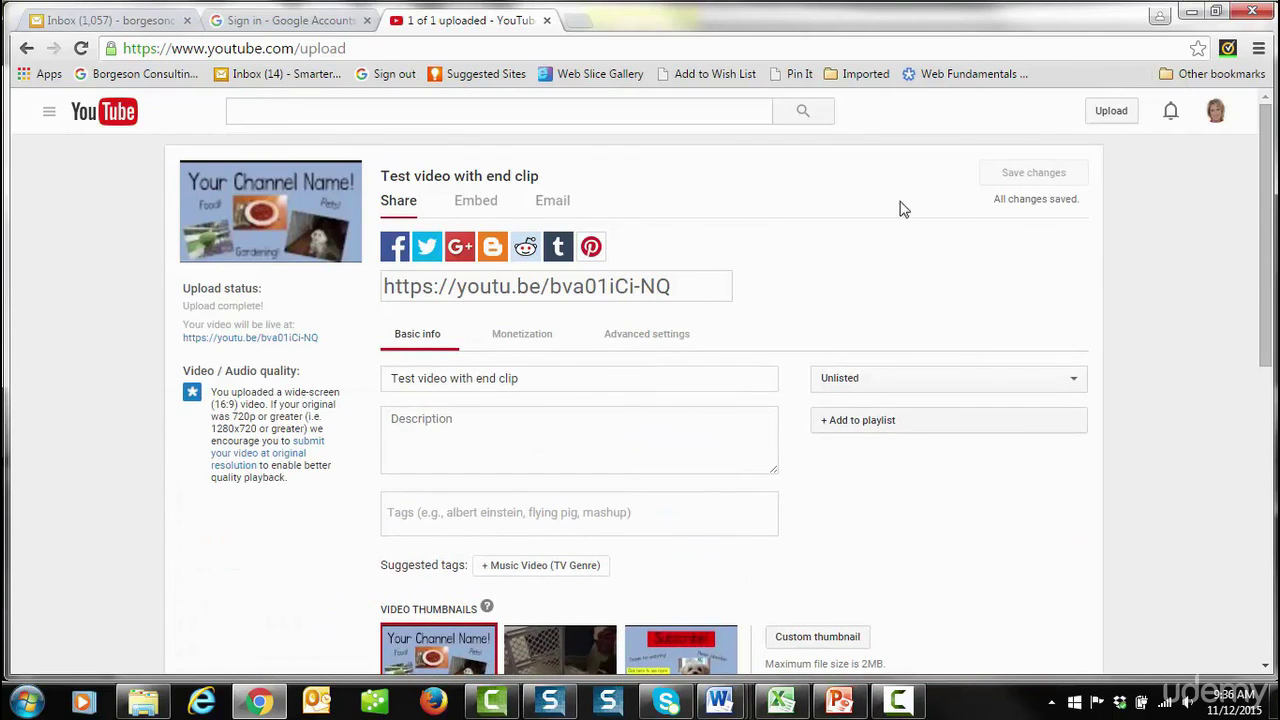
scroll(1263, 204, "down", 1)
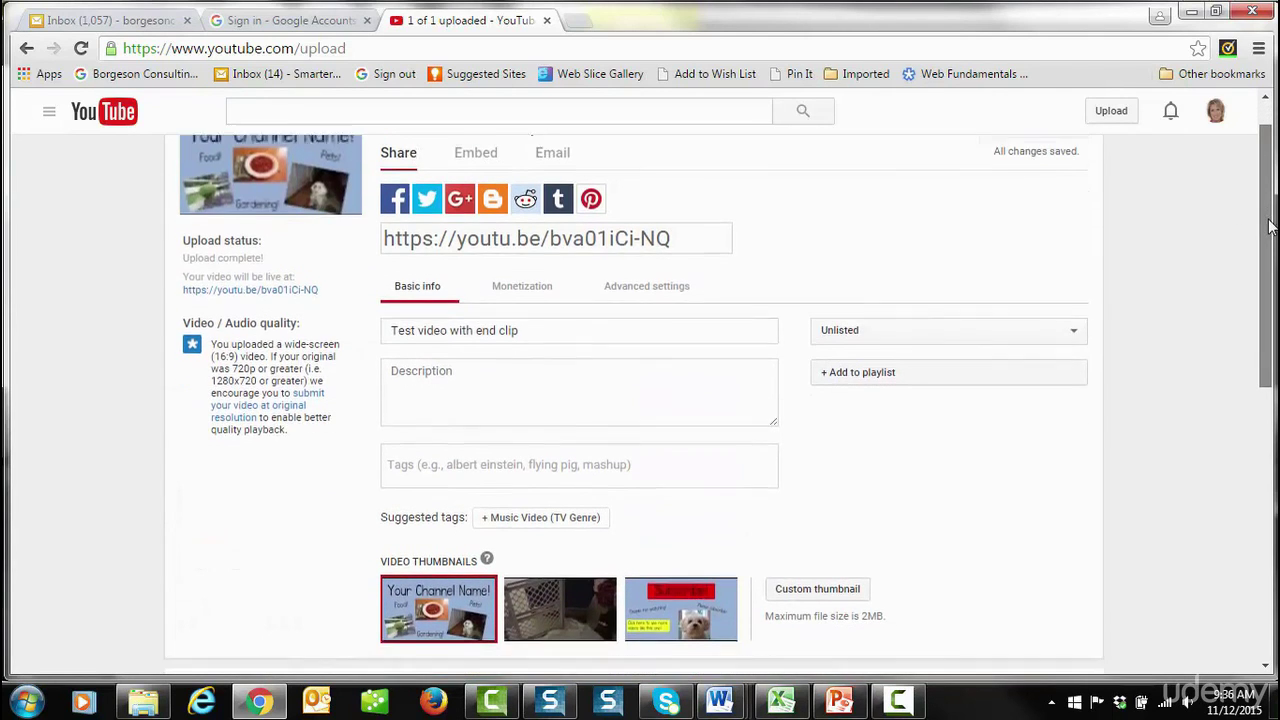
left_click(515, 306)
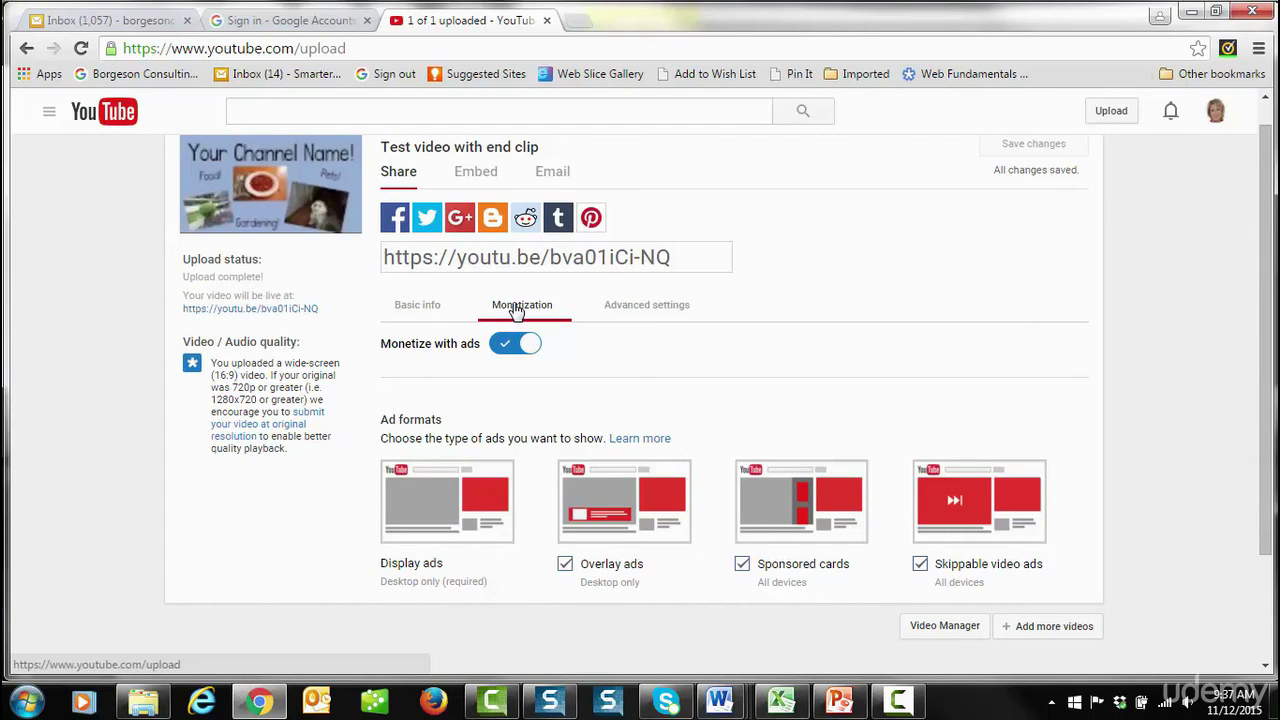
left_click(622, 310)
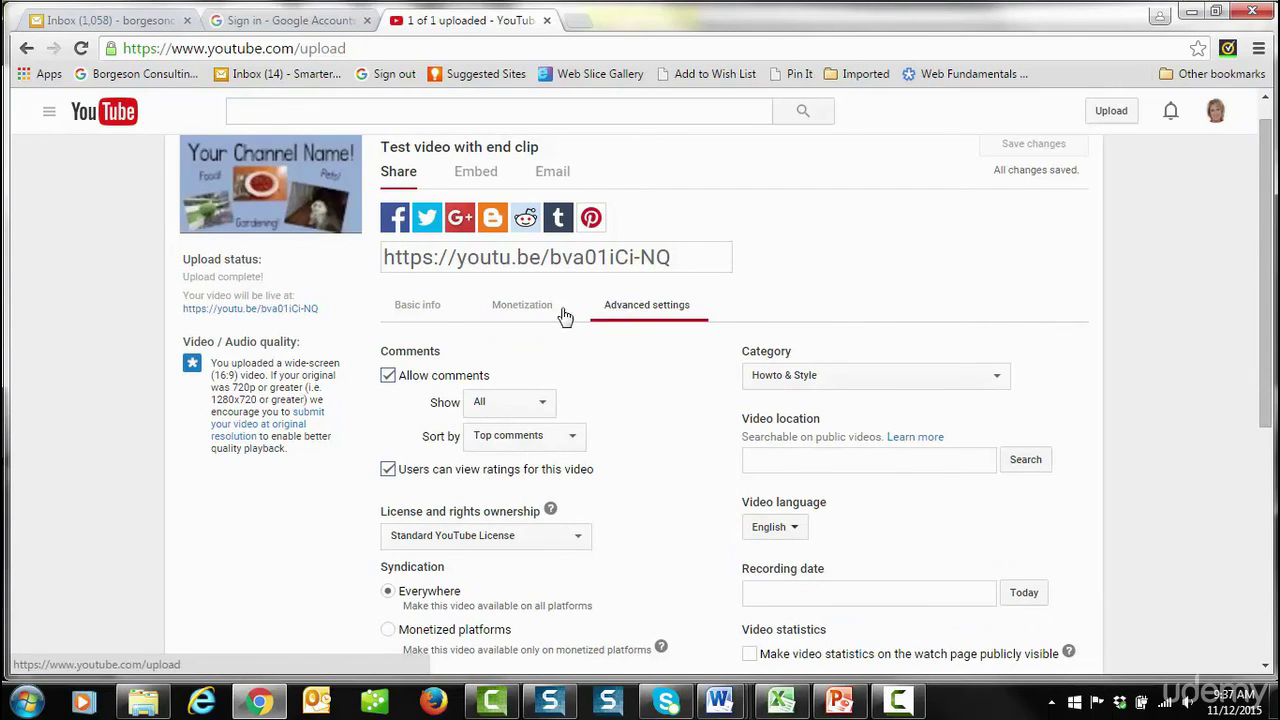
left_click(412, 314)
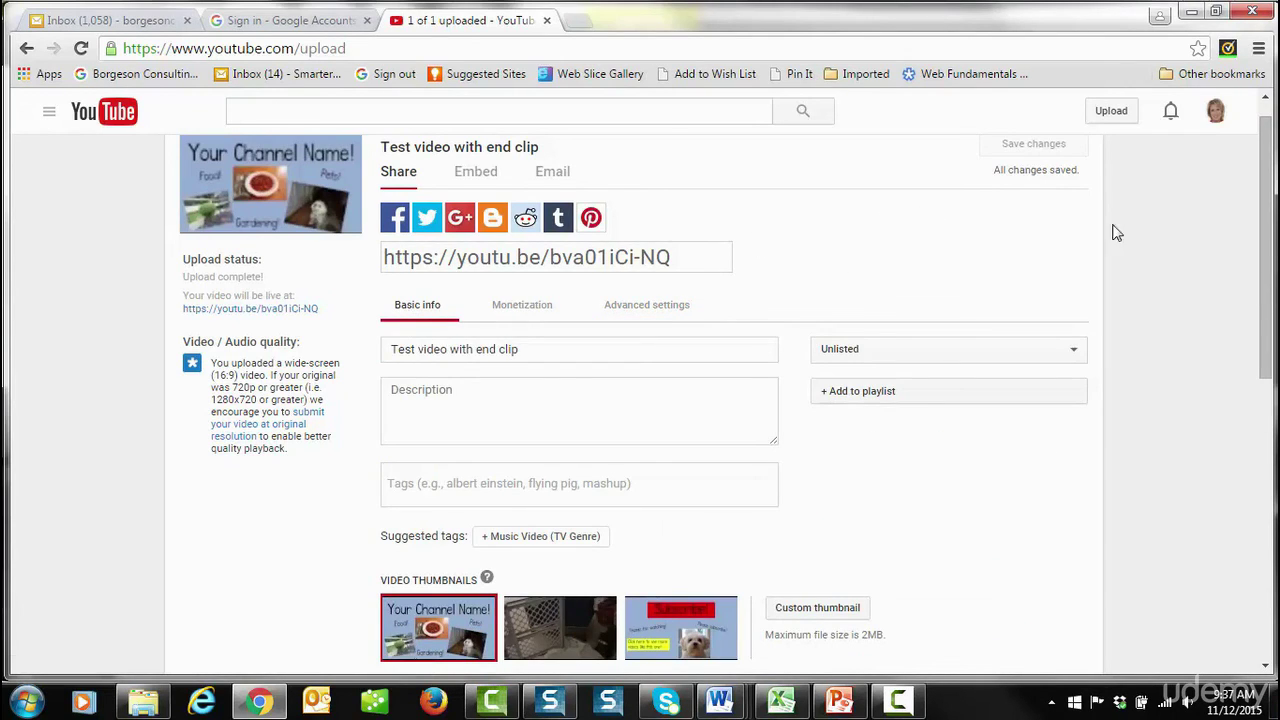
scroll(1268, 230, "up", 1)
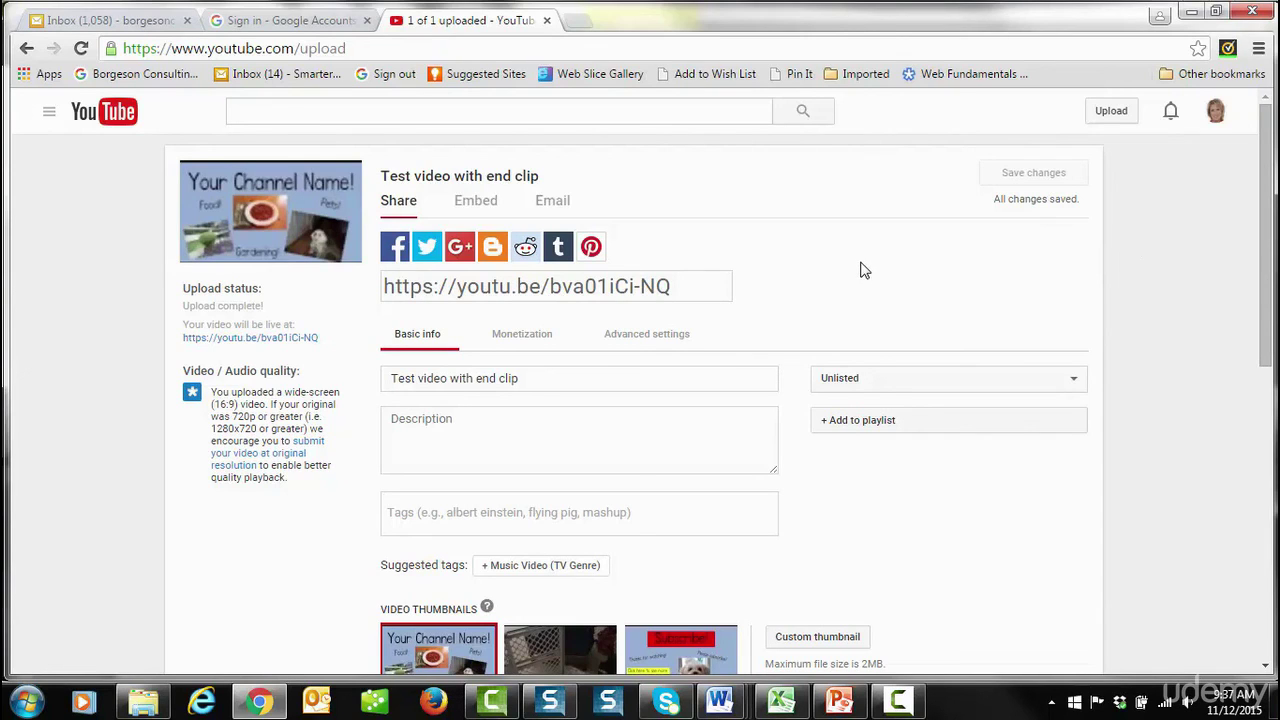
left_click(866, 379)
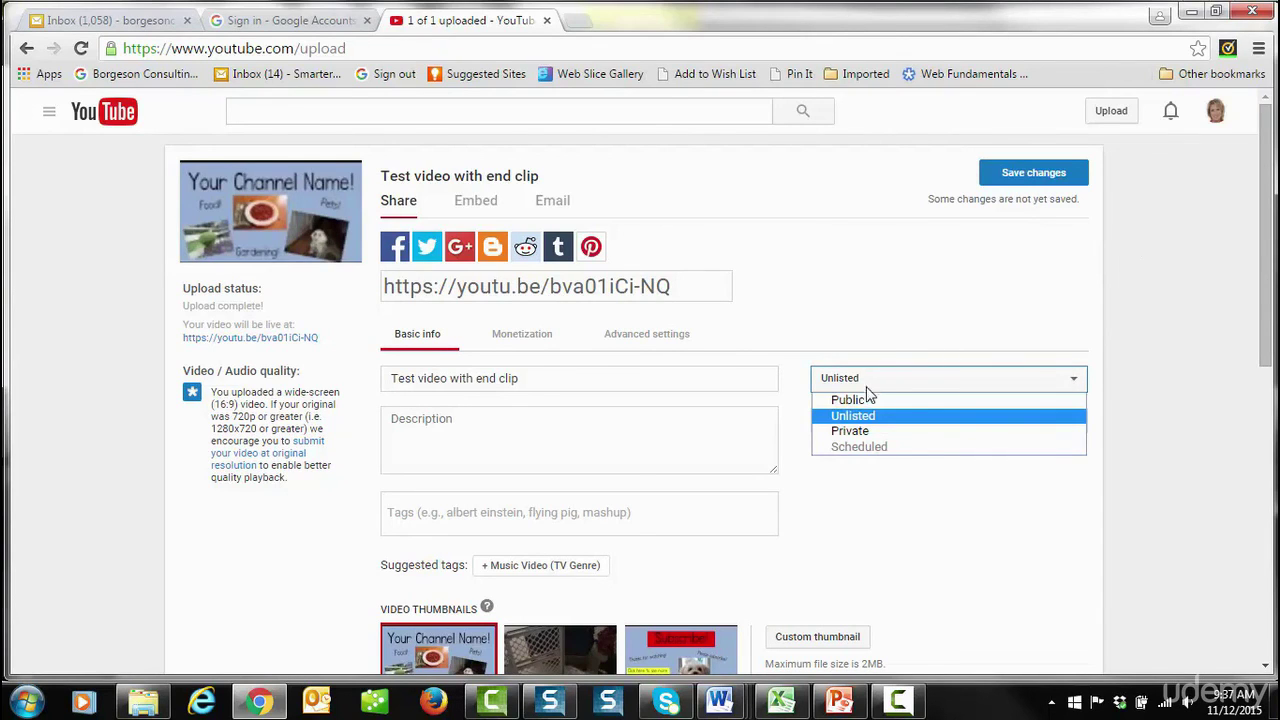
left_click(866, 304)
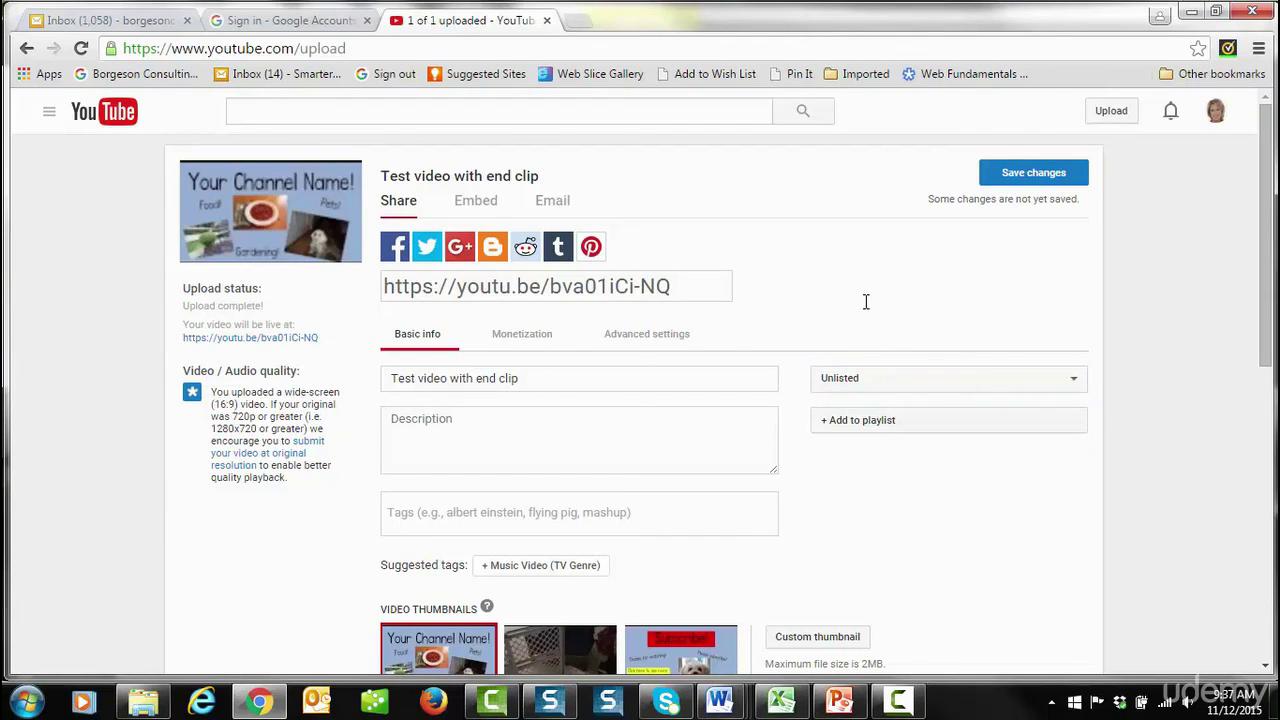